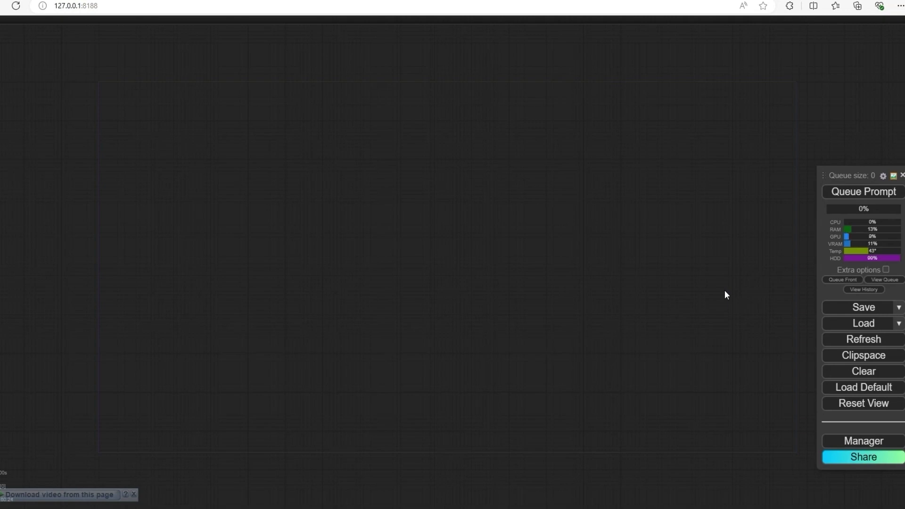
- Search the Custom Nodes Manager for 'cogv' to confirm the CogVideoX Wrapper is installed, then close the list
left_click(870, 441)
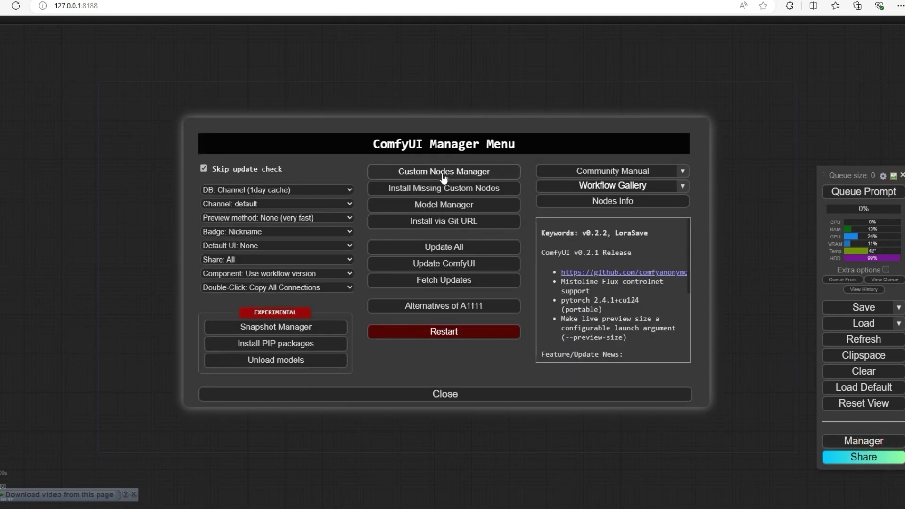
left_click(443, 175)
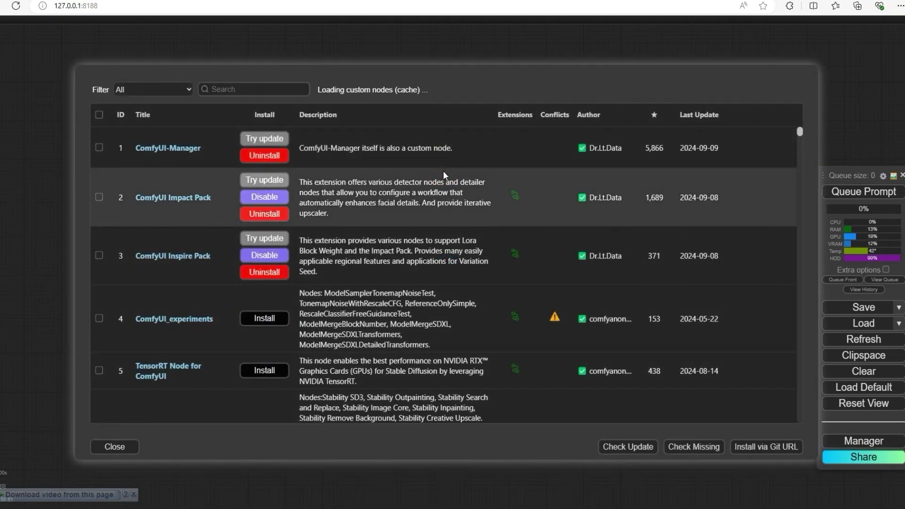
left_click(226, 88)
type("cogv")
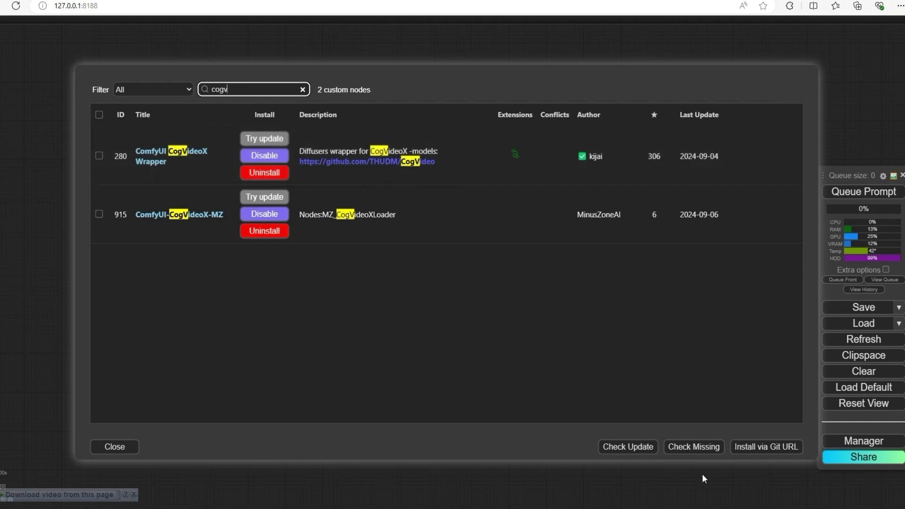
left_click(122, 450)
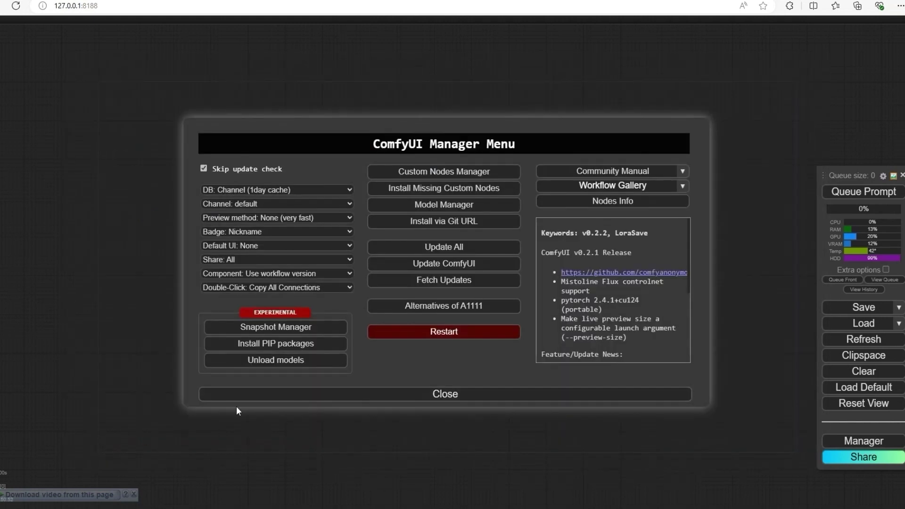
- Switch the CogVideo loader's model to THUDM/CogVideoX-5b and set fp8_transformer to enabled
left_click(440, 399)
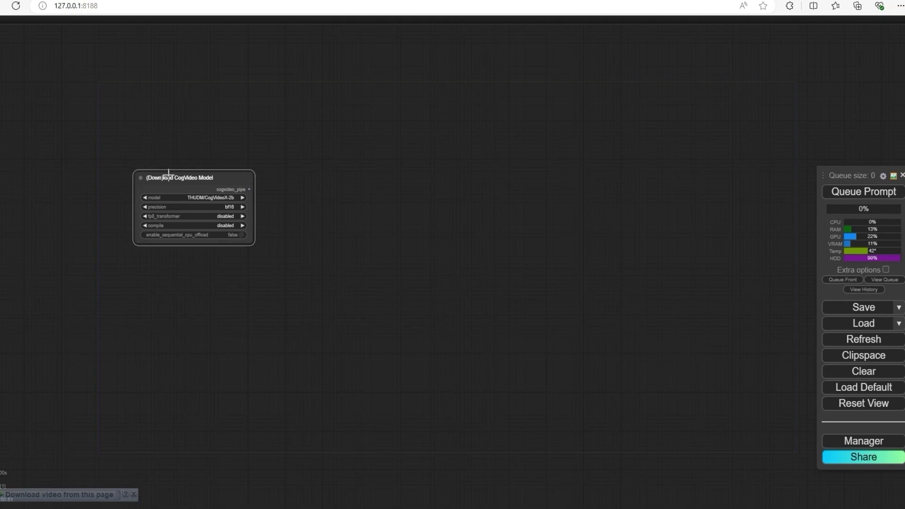
scroll(205, 228, "up", 10)
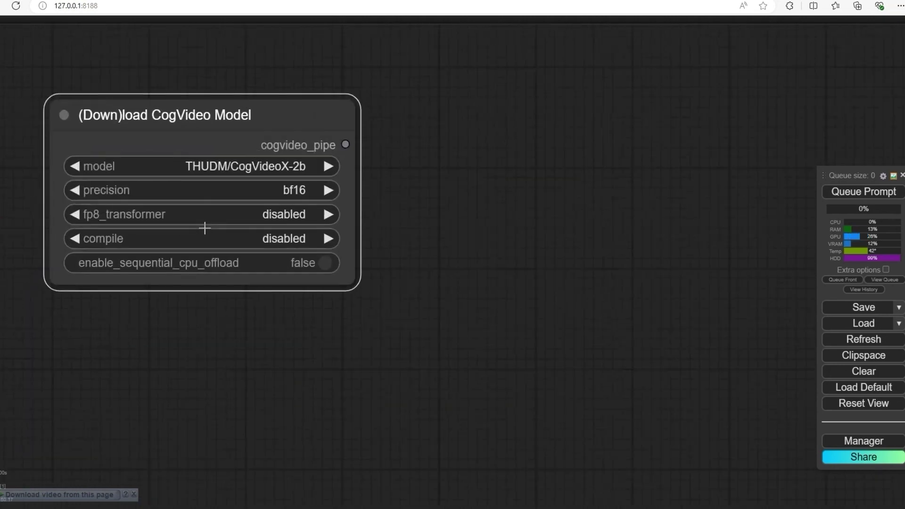
scroll(205, 228, "up", 2)
left_click_drag(226, 90, 247, 110)
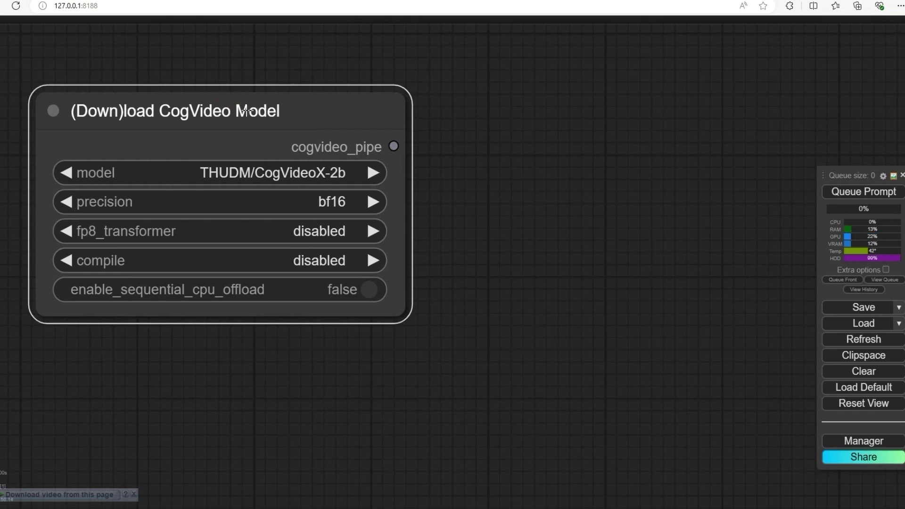
left_click(250, 172)
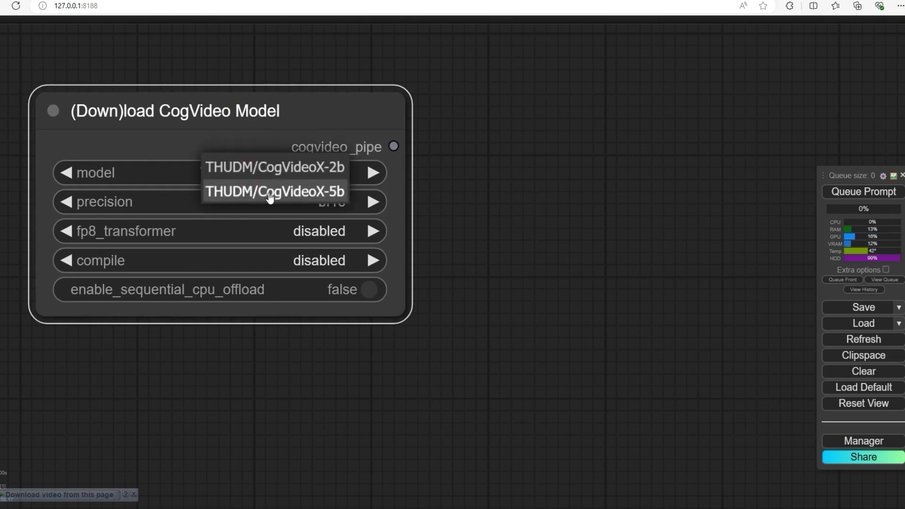
left_click(270, 196)
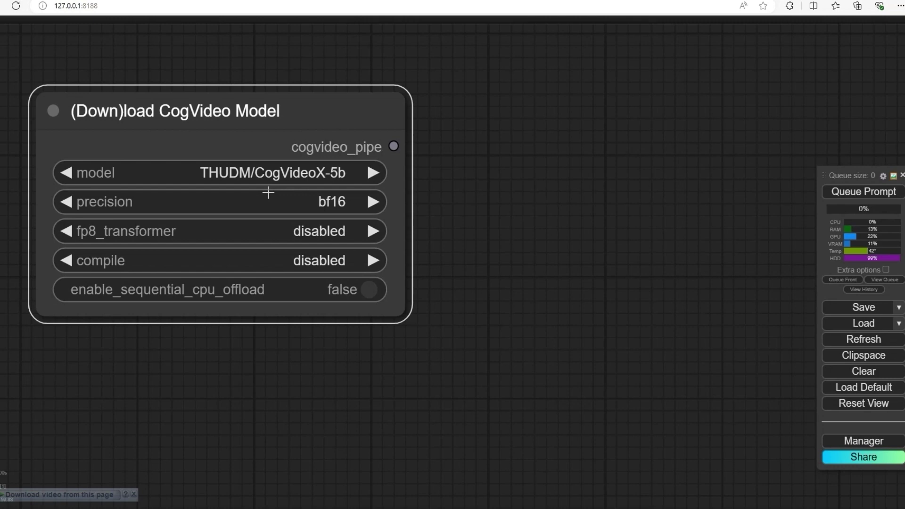
left_click(307, 226)
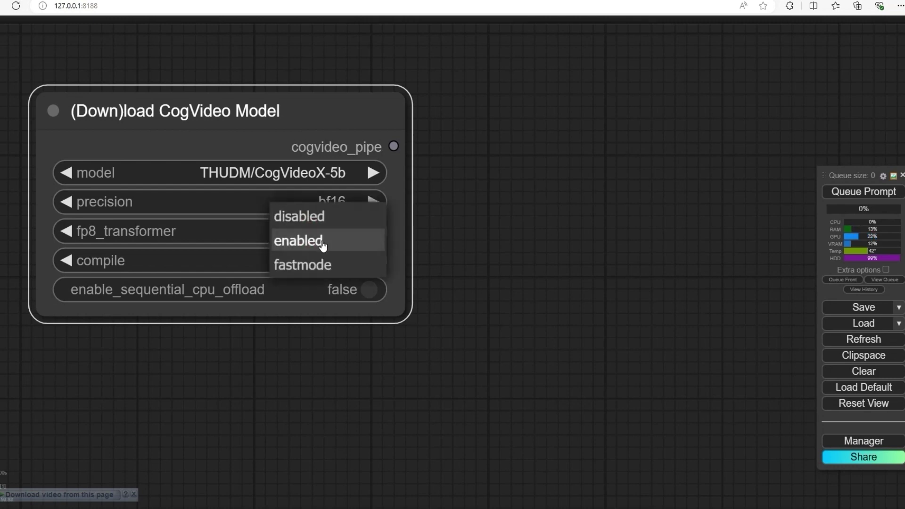
left_click(322, 242)
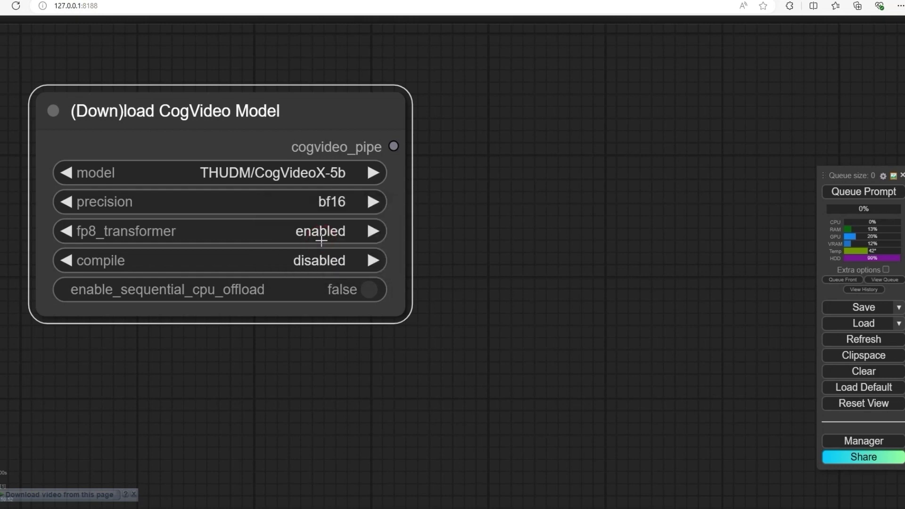
scroll(295, 335, "down", 3)
left_click_drag(338, 354, 354, 282)
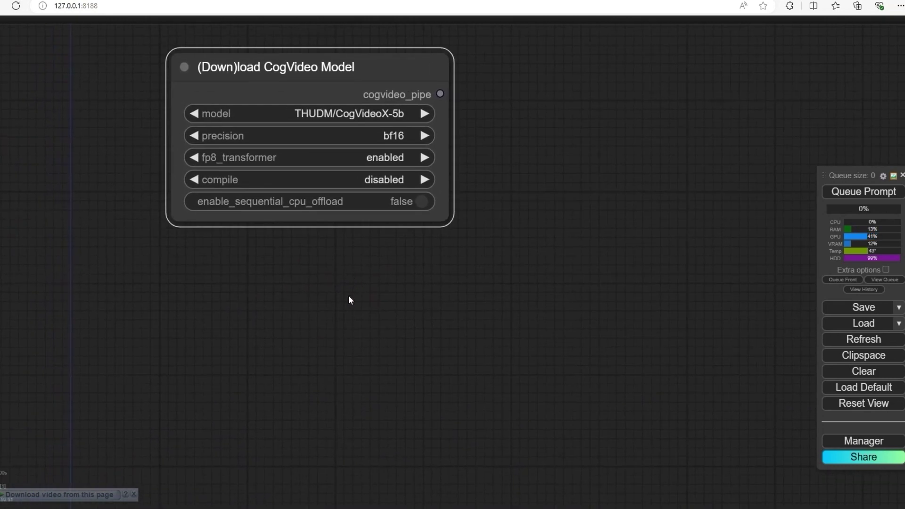
- Add a Load CLIP node from the node search and place it below the CogVideo loader
scroll(349, 295, "up", 2)
double_click(294, 257)
type("loadcl")
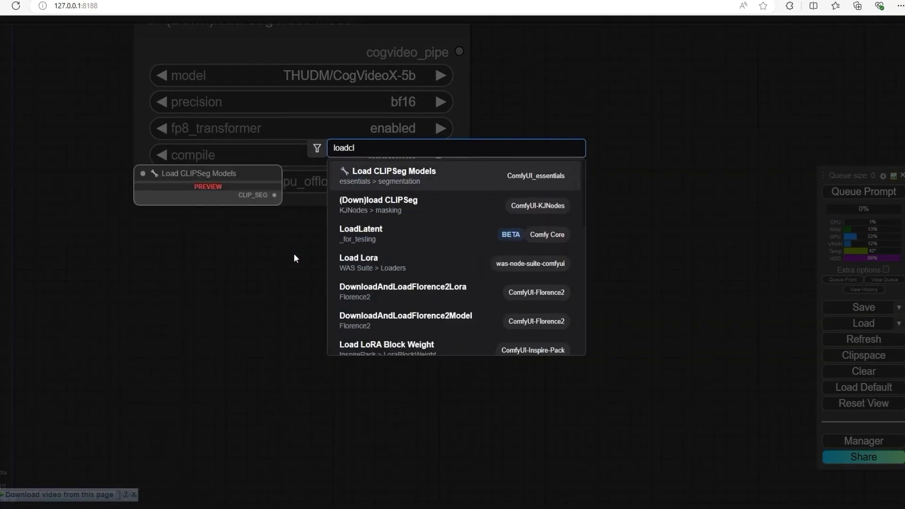
key("BackSpace")
type("cl")
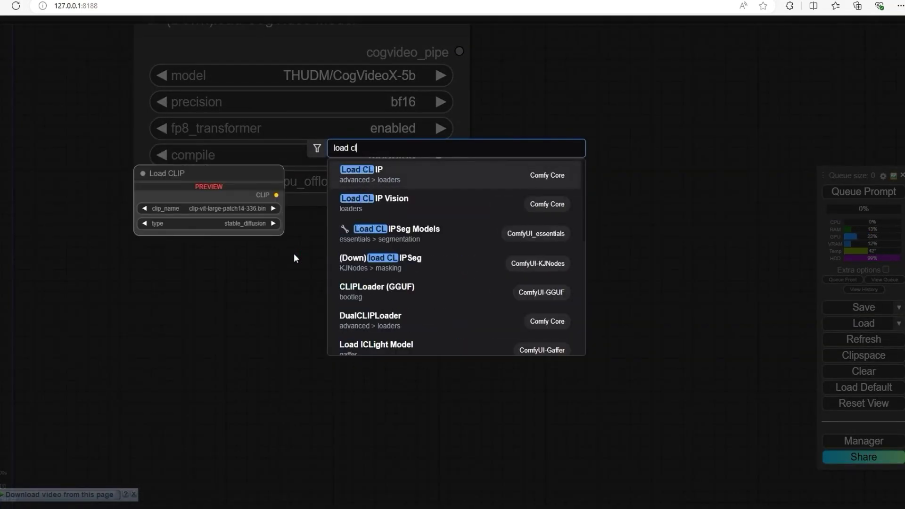
key("Return")
left_click_drag(408, 232, 259, 259)
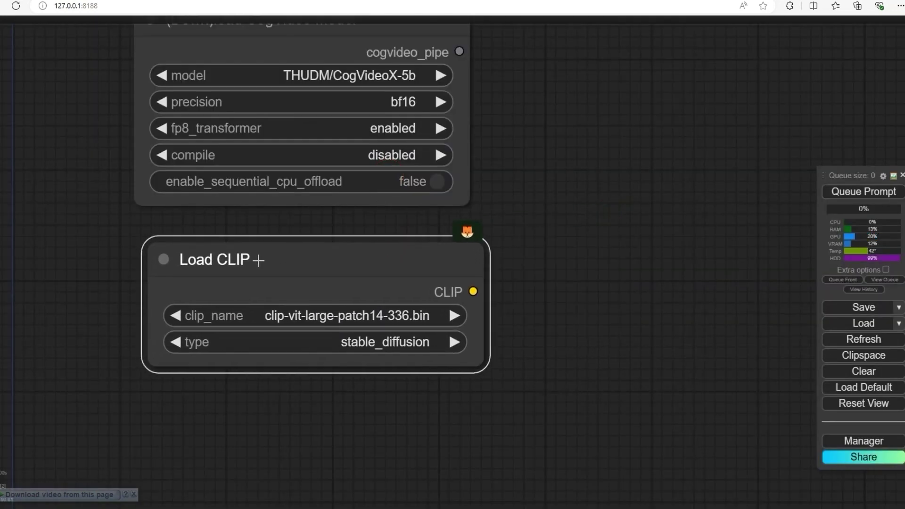
- Set Load CLIP to flux\t5xxl_fp8_e4m3fn.safetensors with type sd3
left_click(330, 321)
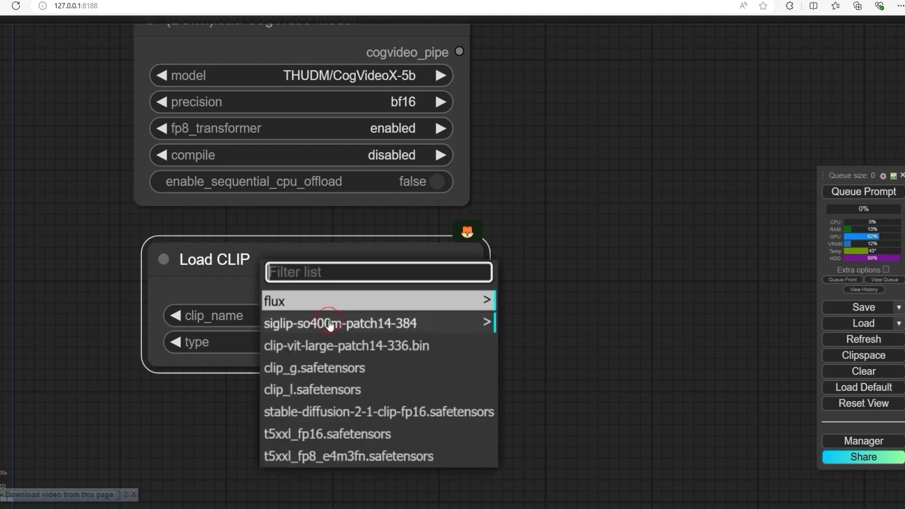
left_click(319, 460)
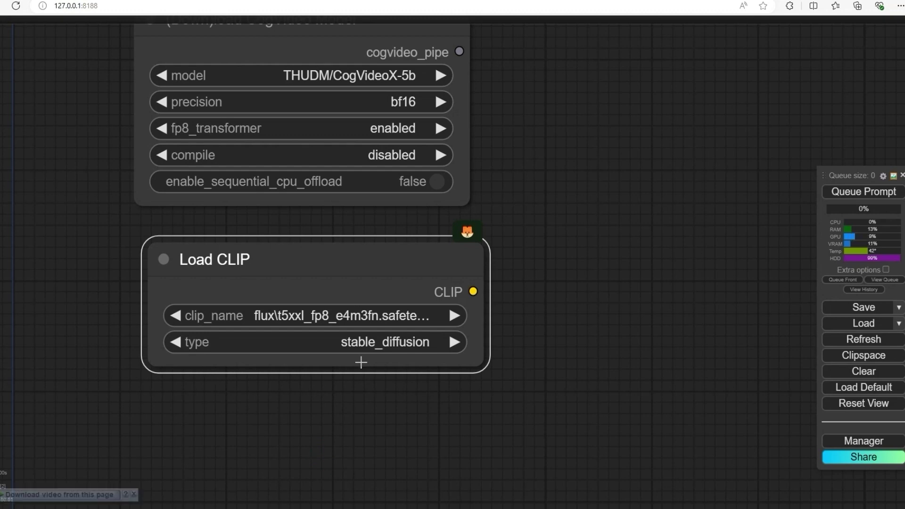
left_click(364, 346)
left_click(368, 385)
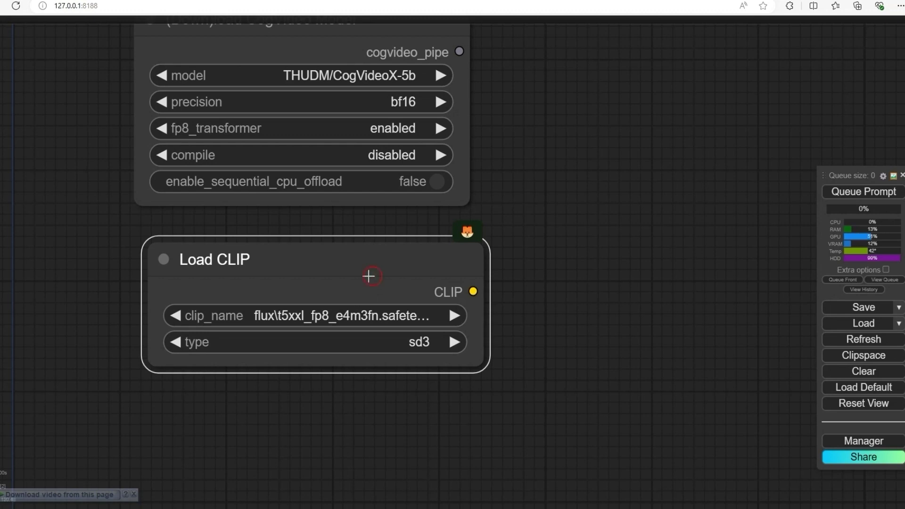
left_click_drag(370, 275, 351, 272)
scroll(488, 333, "down", 2)
left_click_drag(513, 346, 481, 257)
left_click_drag(460, 339, 445, 289)
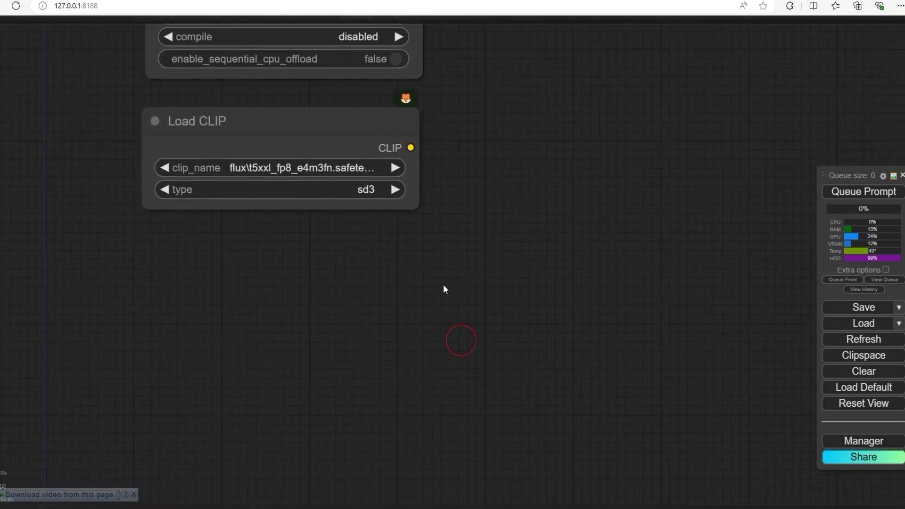
left_click_drag(445, 136, 442, 307)
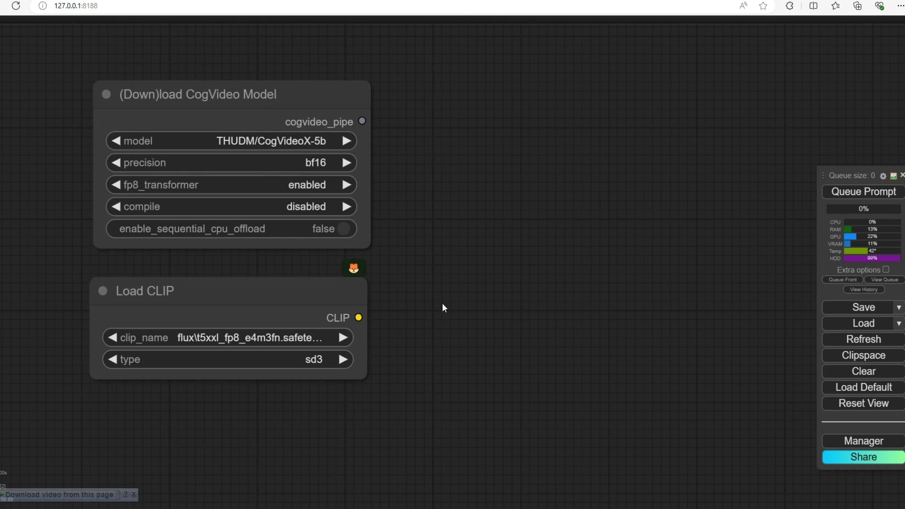
- Add a CogVideo TextEncode node beside the loaders
double_click(482, 136)
type("ope")
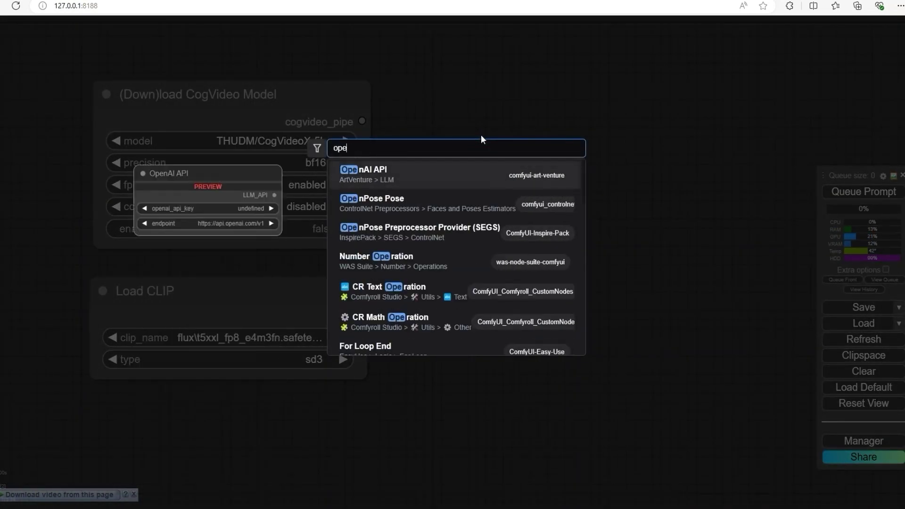
type("np")
key("BackSpace")
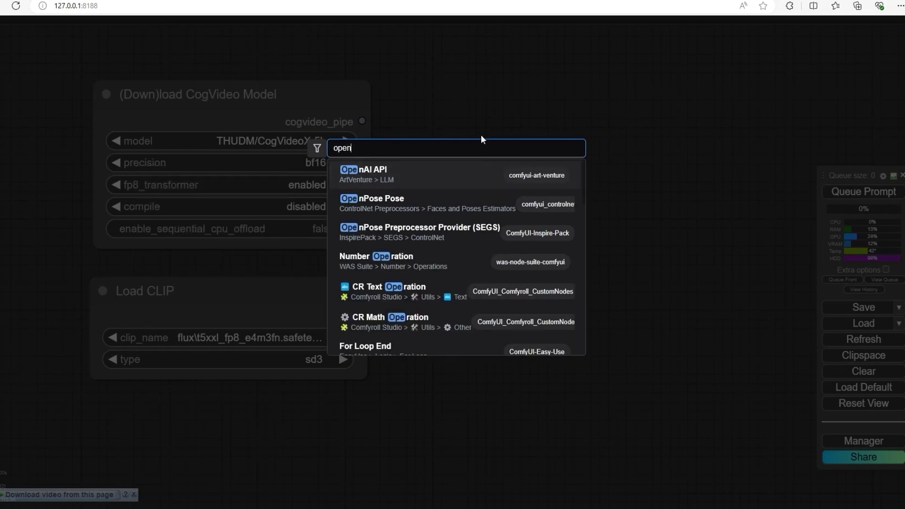
type("co")
key("ctrl+a")
key("BackSpace")
left_click(439, 236)
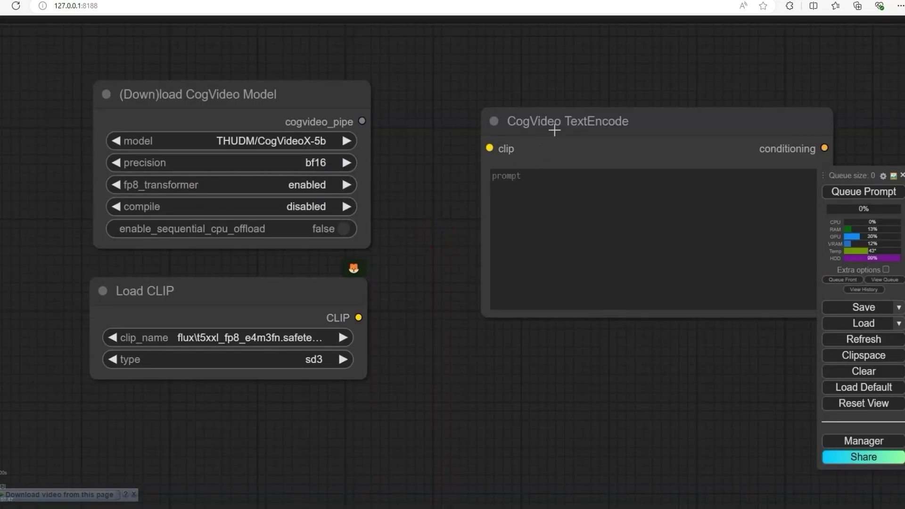
left_click_drag(554, 131, 512, 106)
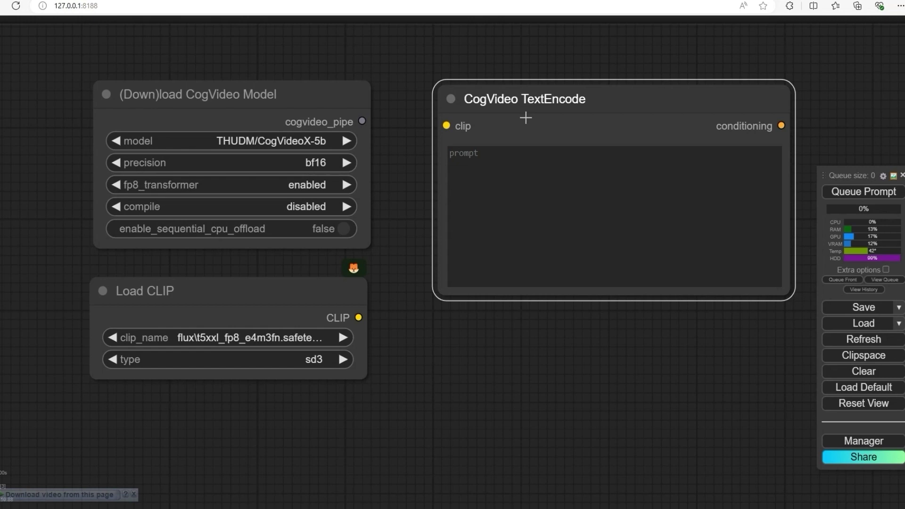
- Copy-paste a second CogVideo TextEncode node and line it up beneath the first
key("ctrl+c")
key("ctrl+v")
left_click_drag(578, 112, 498, 344)
left_click_drag(280, 101, 255, 109)
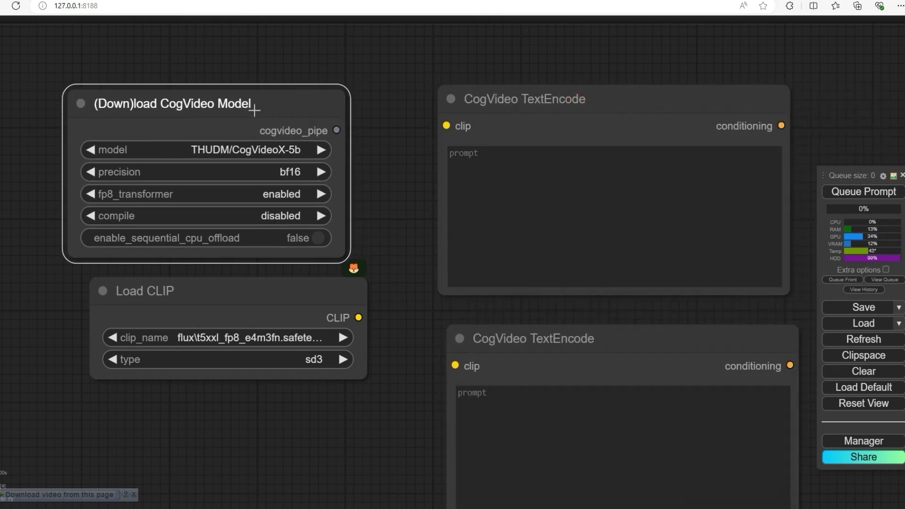
scroll(426, 211, "down", 3)
left_click_drag(426, 210, 240, 181)
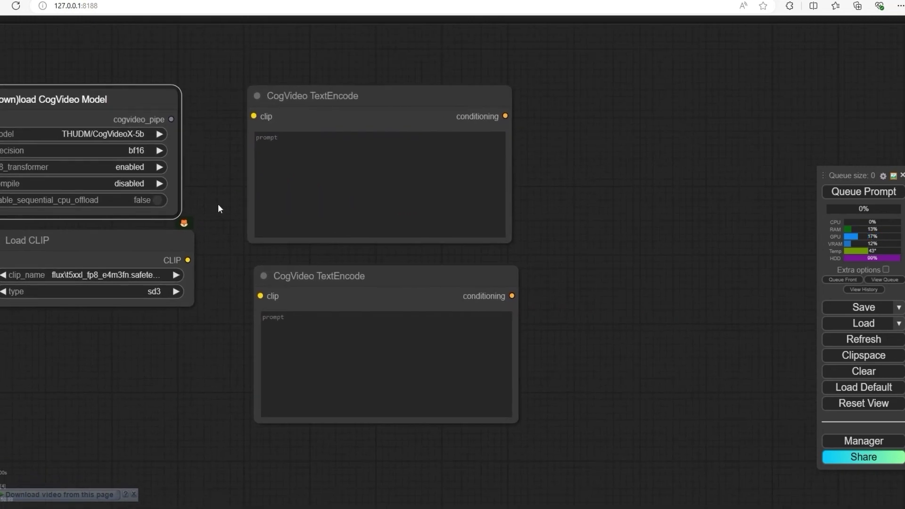
scroll(219, 203, "up", 5)
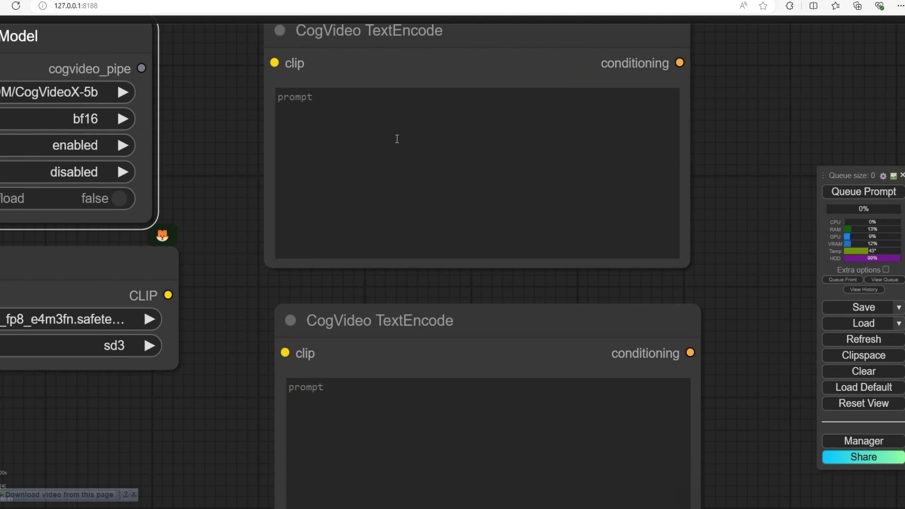
mouse_move(430, 319)
left_mouse_down()
mouse_move(424, 307)
mouse_move(432, 308)
left_mouse_up()
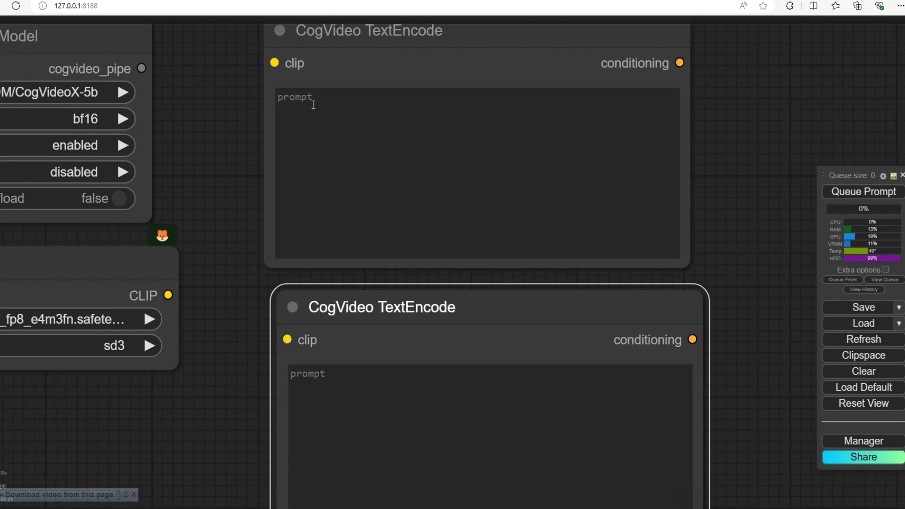
scroll(211, 213, "down", 5)
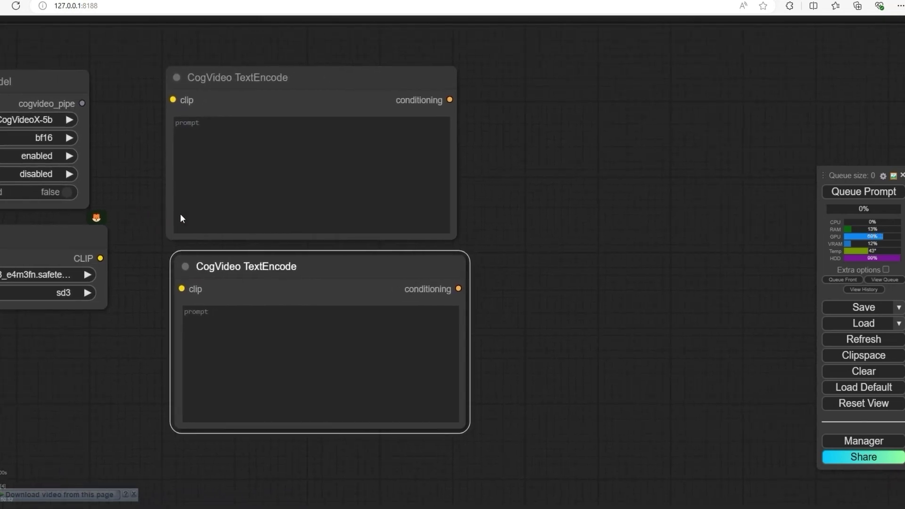
left_click_drag(506, 210, 465, 210)
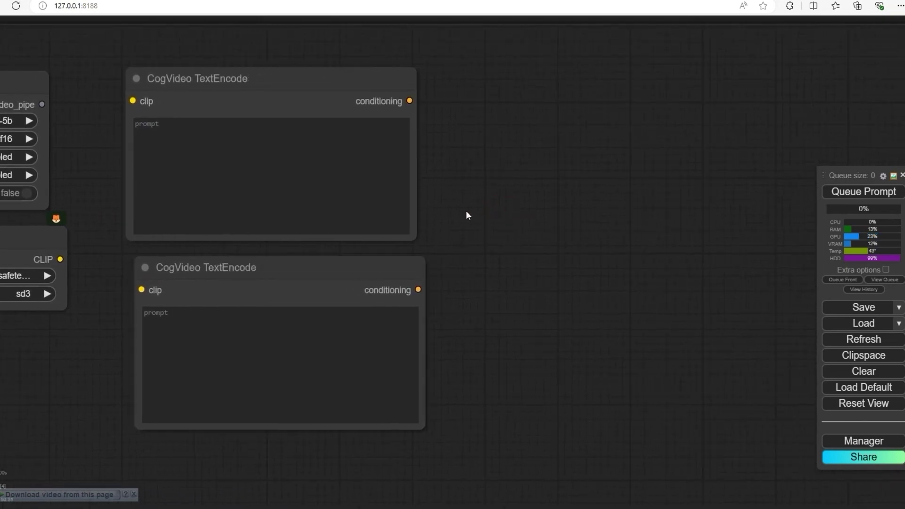
- Add a CogVideo Sampler node next to the TextEncode nodes
double_click(547, 102)
type("c")
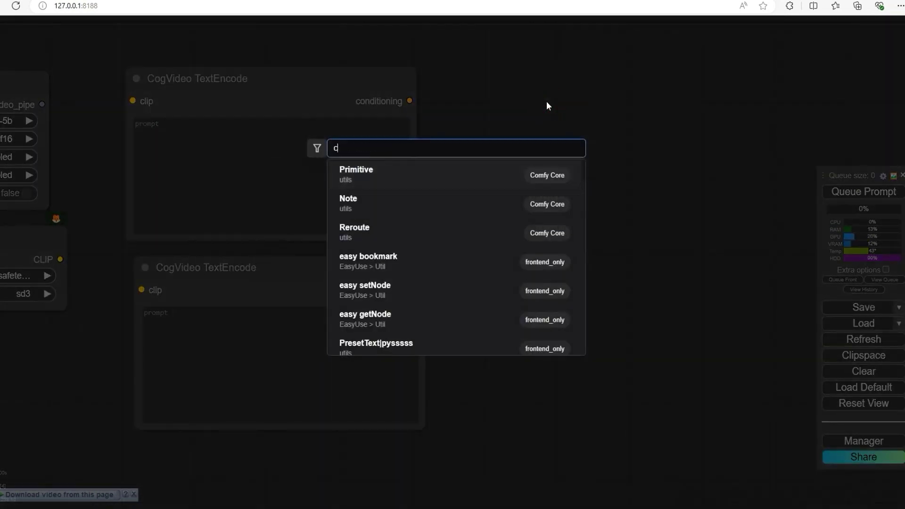
type("ogvide")
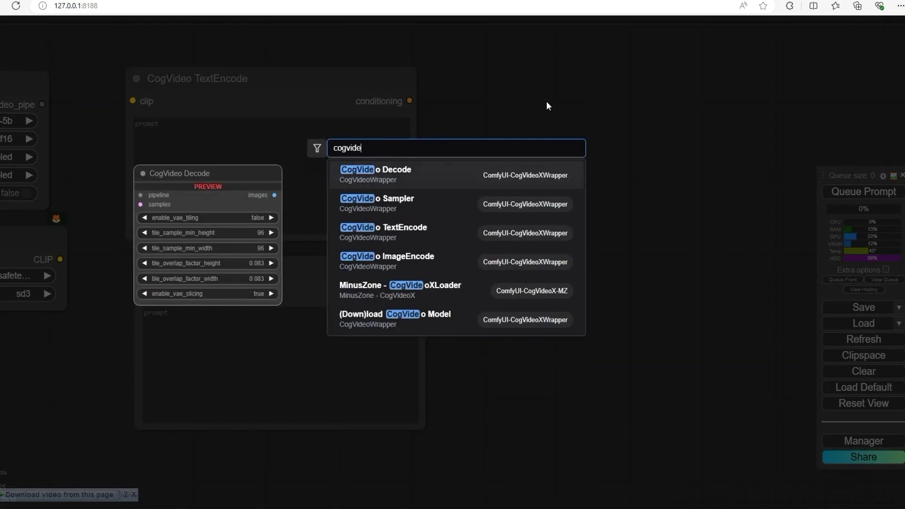
left_click(418, 199)
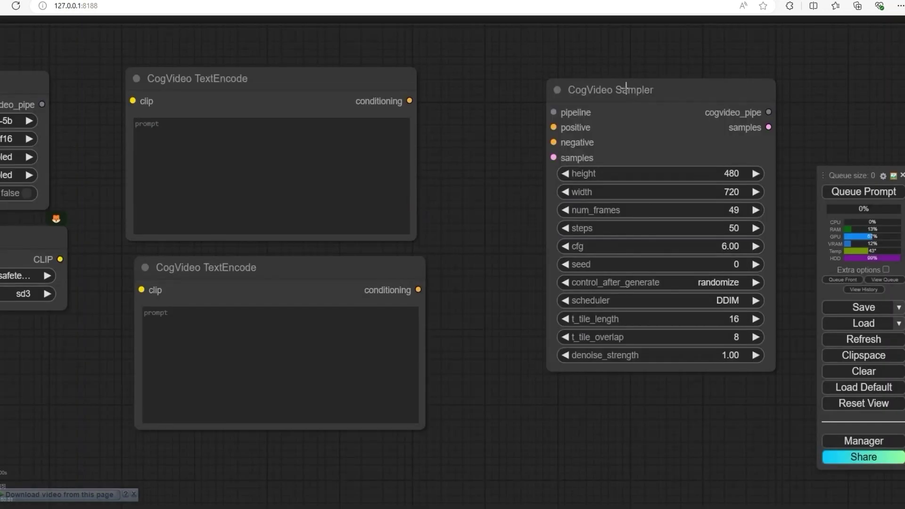
left_click_drag(626, 87, 580, 94)
left_click_drag(473, 184, 307, 204)
scroll(555, 232, "up", 5)
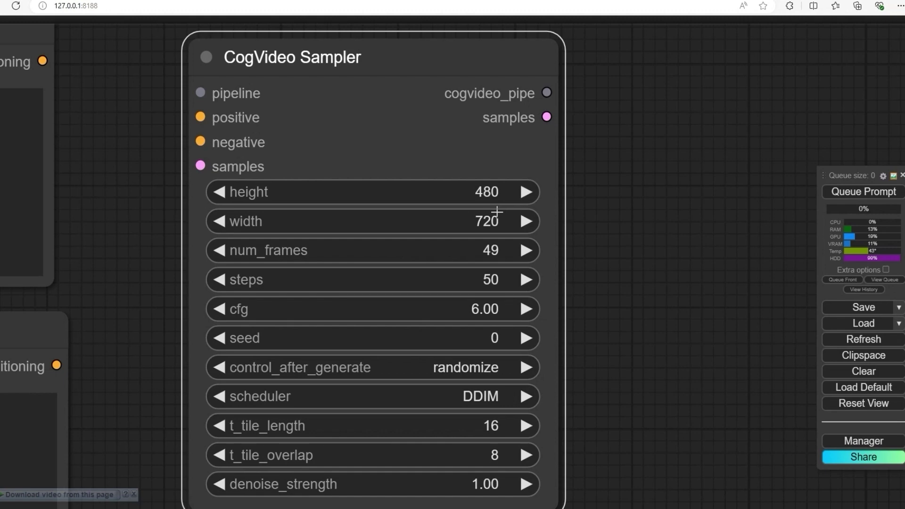
left_click_drag(631, 266, 624, 245)
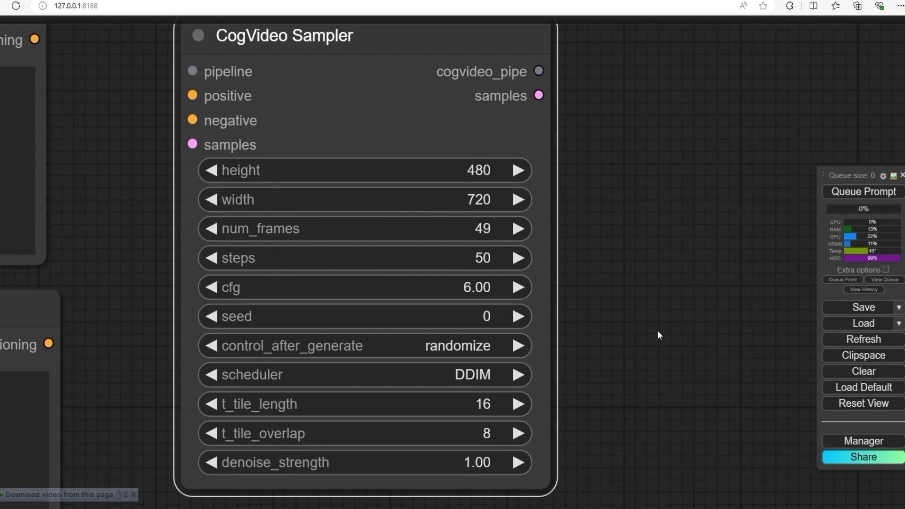
left_click_drag(657, 331, 639, 309)
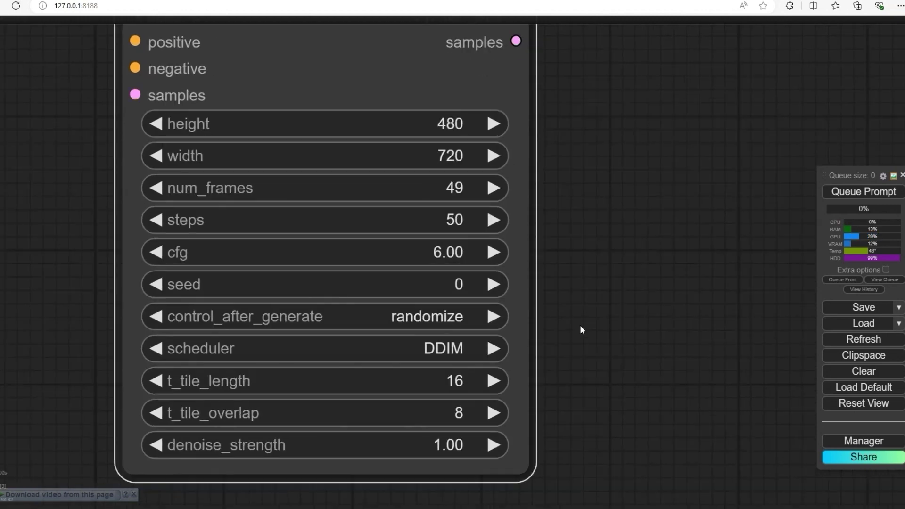
left_click_drag(581, 326, 555, 312)
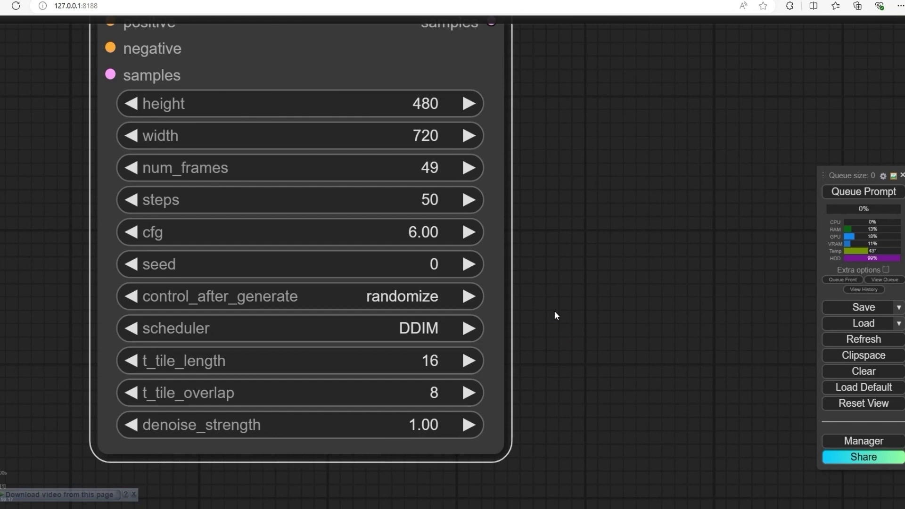
- Set the Sampler's scheduler to DPM, t_tile_length to 49, and keep t_tile_overlap at 8
left_click(427, 333)
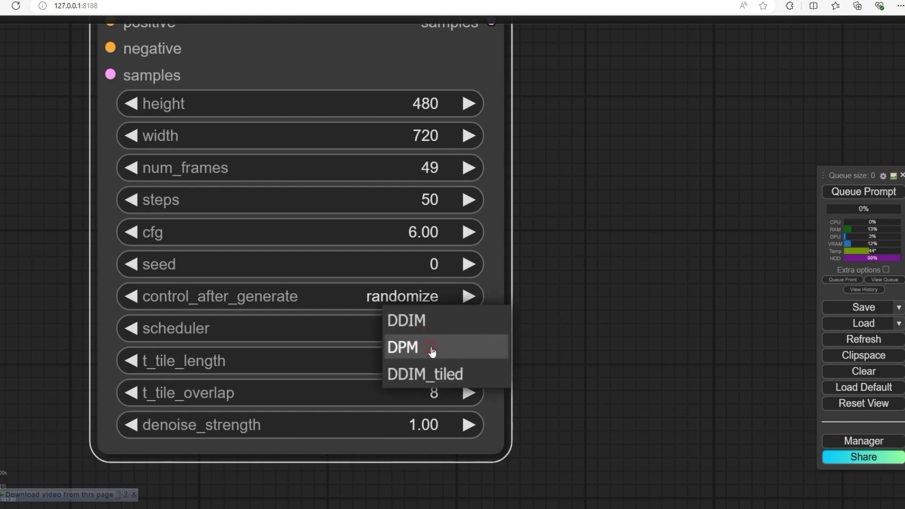
left_click(431, 351)
left_click_drag(558, 336, 547, 351)
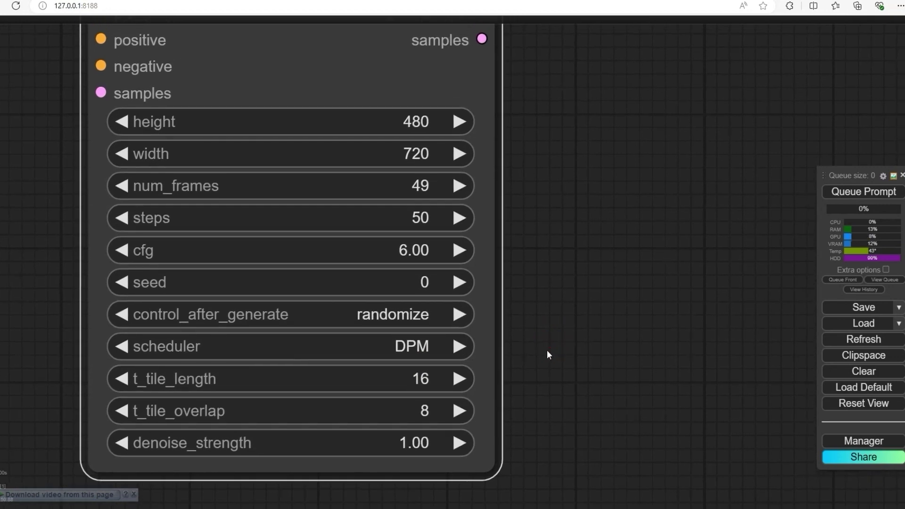
scroll(533, 411, "up", 1)
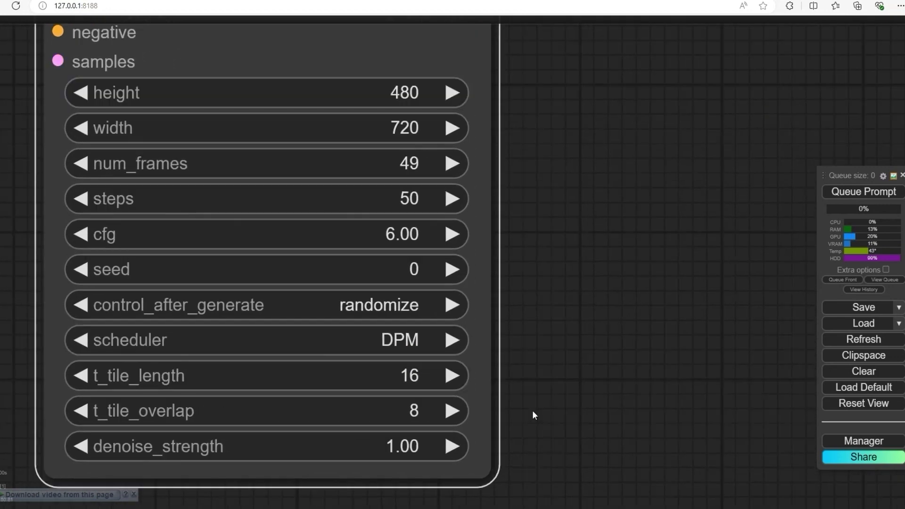
left_click(415, 376)
type("49")
key("Return")
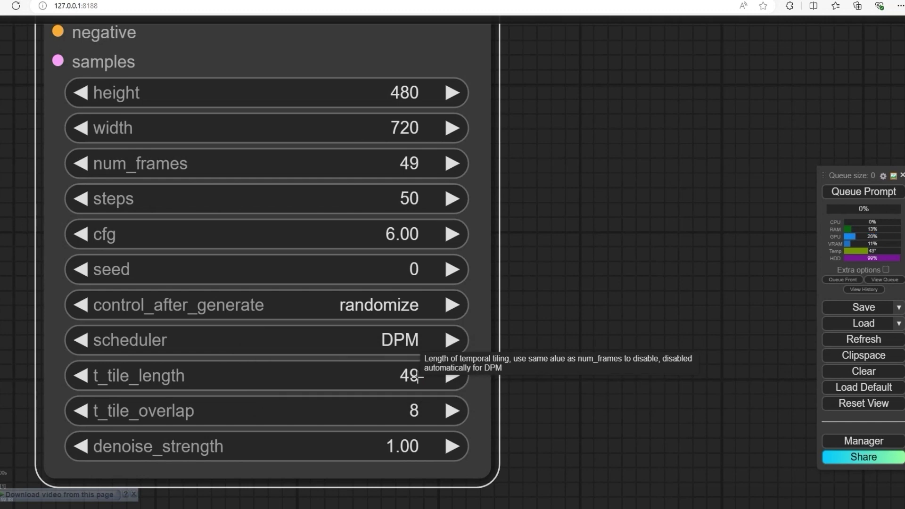
left_click(408, 421)
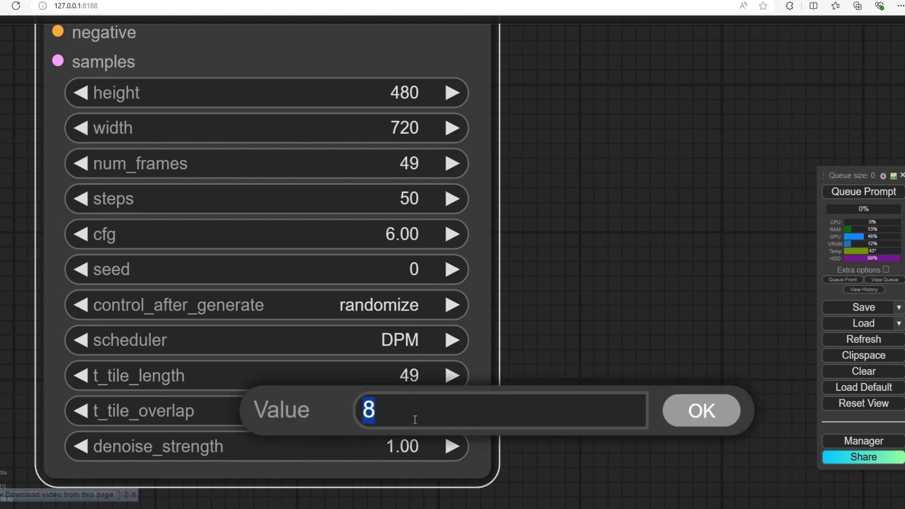
left_click(677, 417)
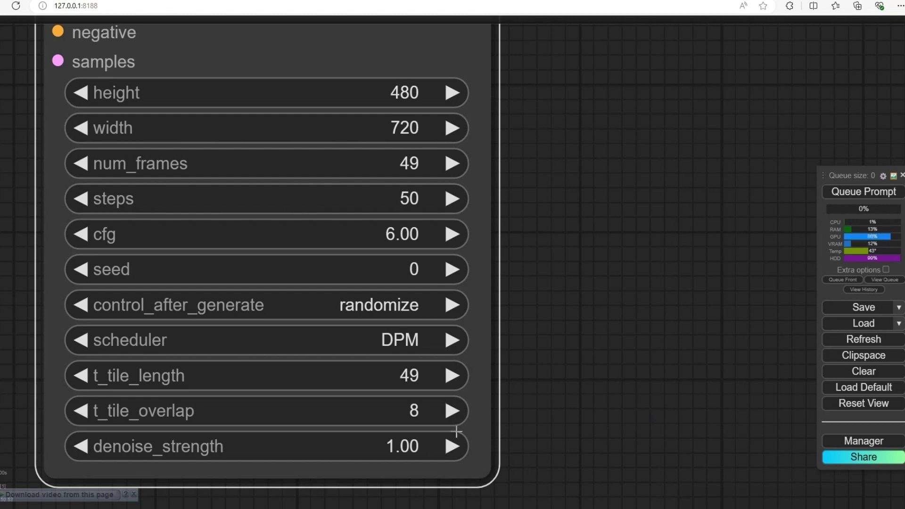
scroll(507, 396, "up", 5)
left_click_drag(506, 397, 763, 335)
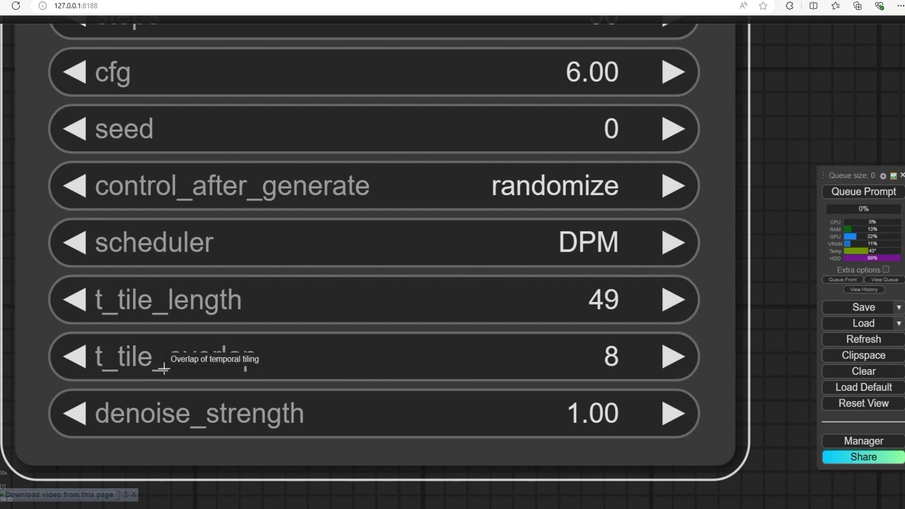
scroll(164, 369, "down", 8)
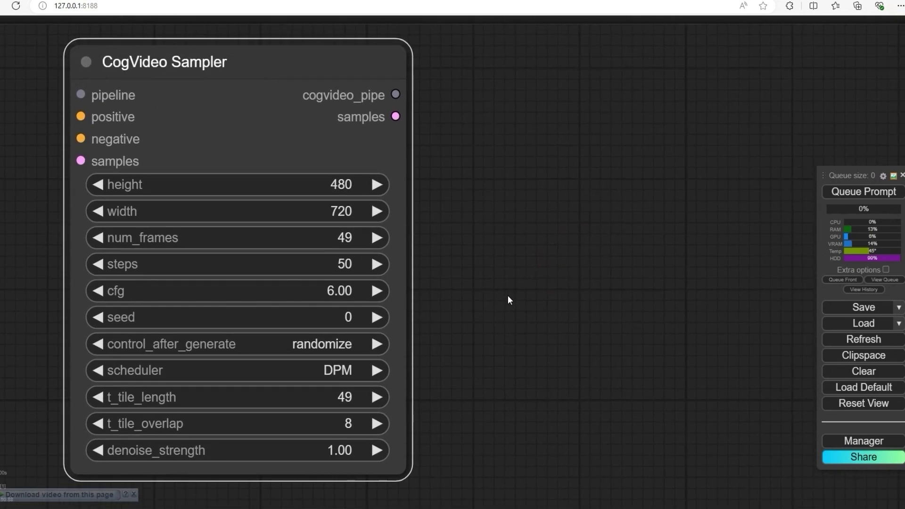
scroll(507, 295, "down", 2)
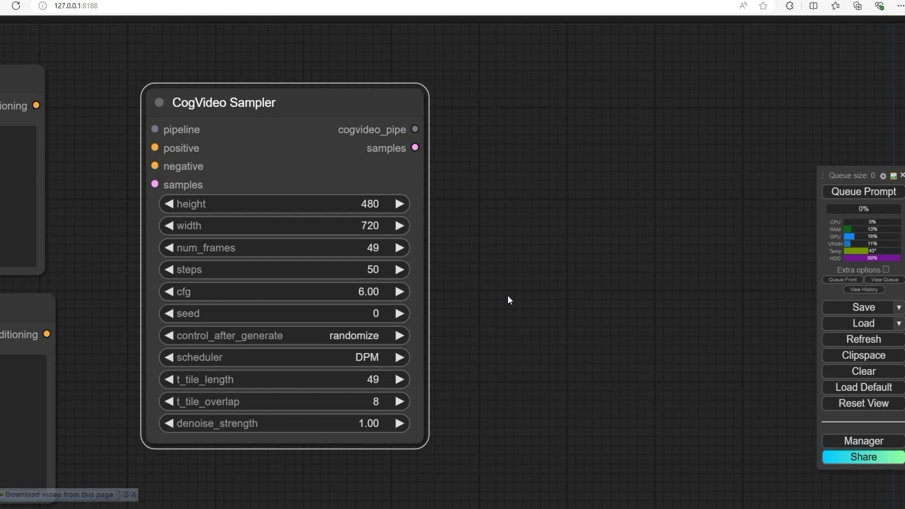
- Add a CogVideo Decode node and place it to the right of the CogVideo Sampler
double_click(584, 173)
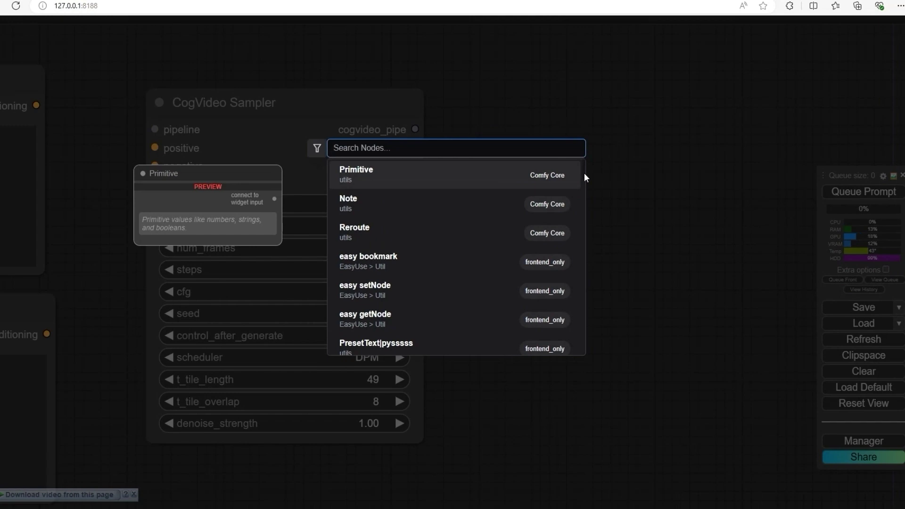
type("cogvi")
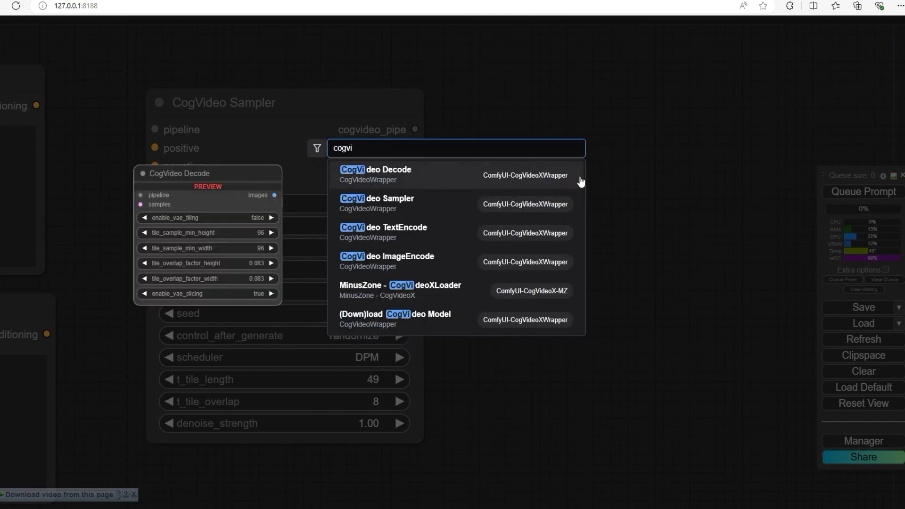
left_click(434, 182)
left_click_drag(587, 163, 483, 148)
left_click_drag(252, 115, 219, 115)
left_click_drag(532, 145, 506, 142)
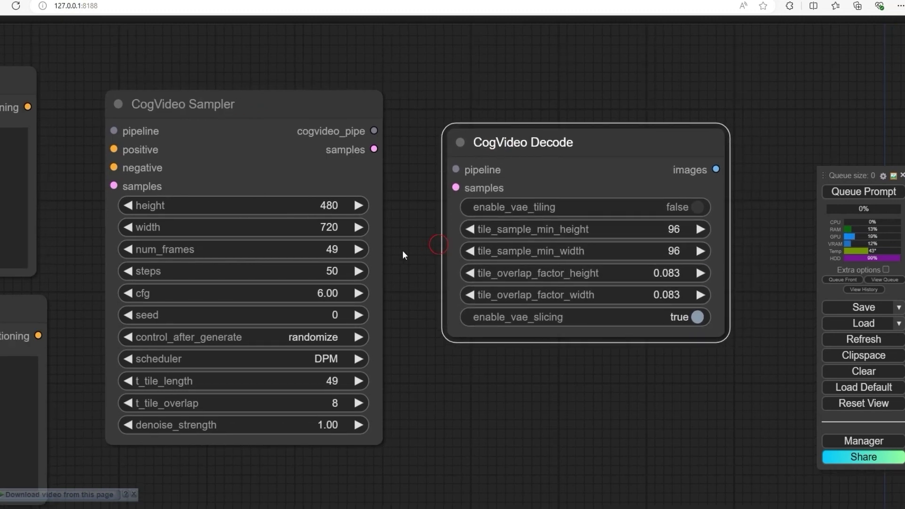
scroll(404, 255, "up", 8)
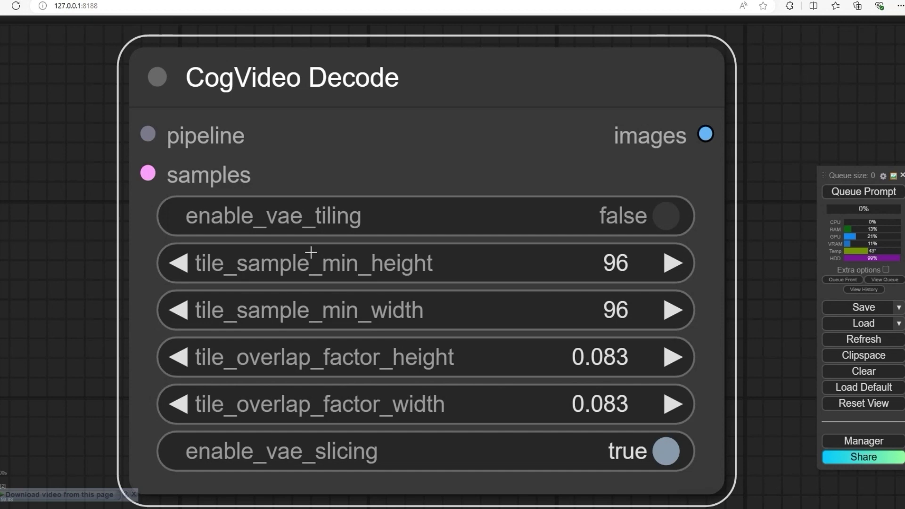
left_click_drag(70, 225, 18, 227)
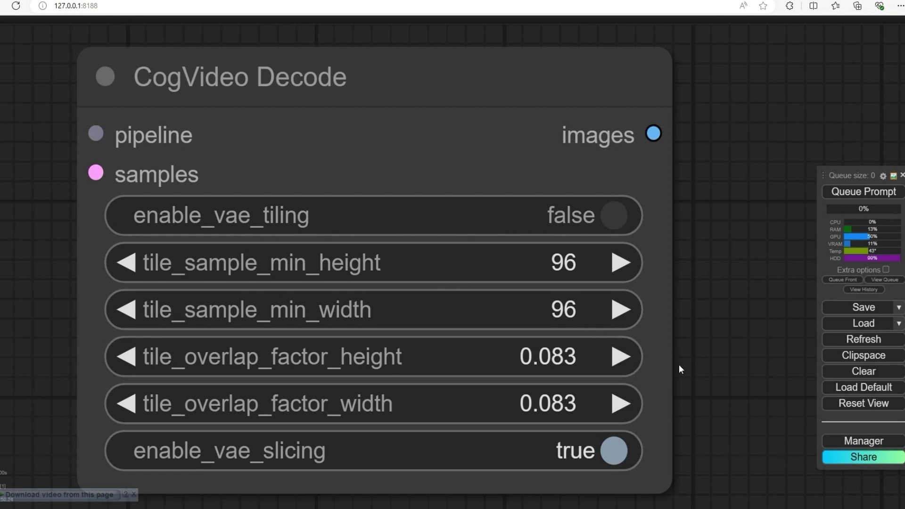
left_click_drag(679, 366, 658, 349)
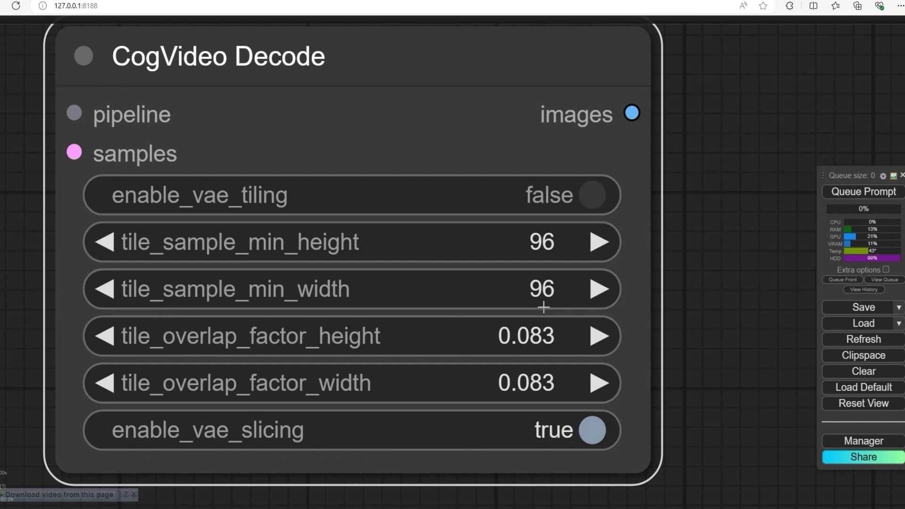
scroll(554, 289, "down", 6)
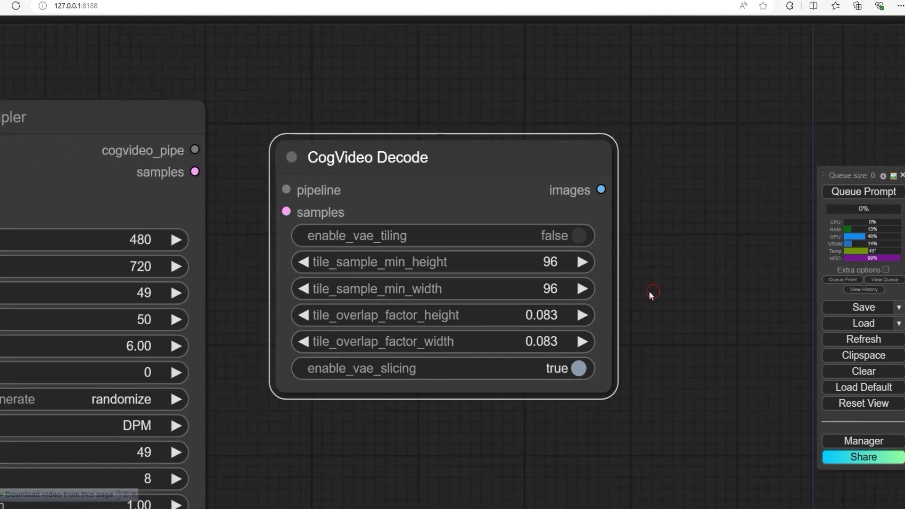
left_click_drag(649, 291, 402, 281)
scroll(455, 281, "down", 6)
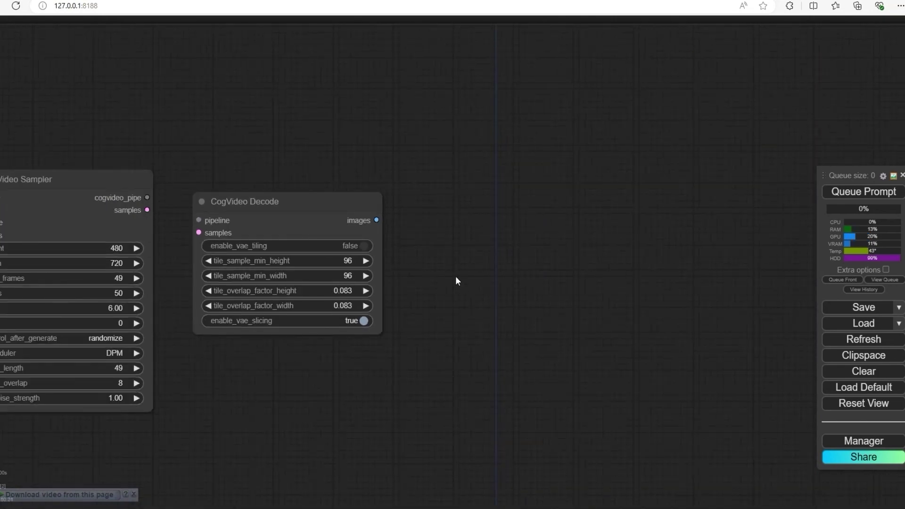
- Add a Video Combine node by searching 'video c' and set its format to video/h264-mp4
double_click(451, 212)
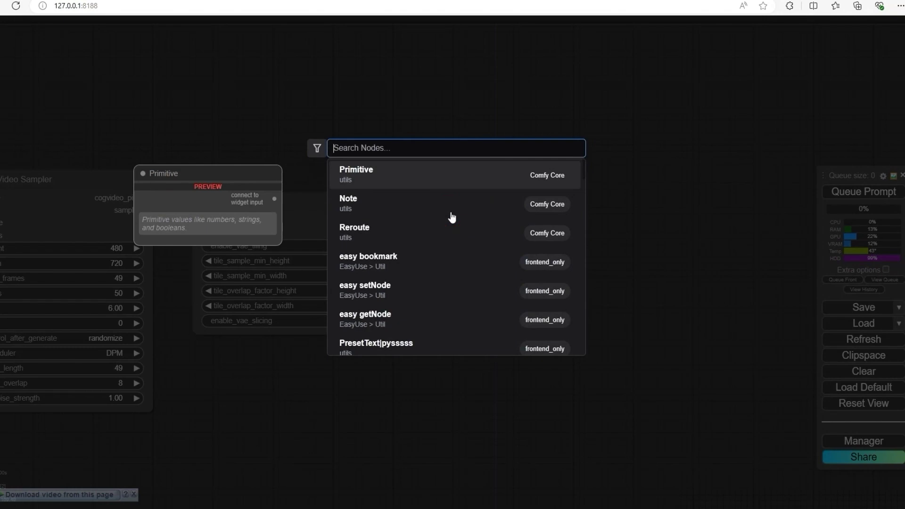
type("video c")
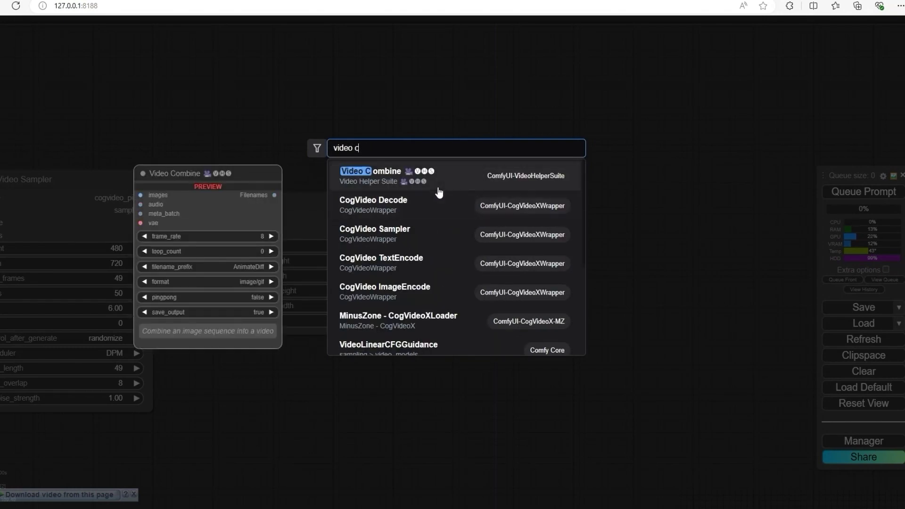
key("Return")
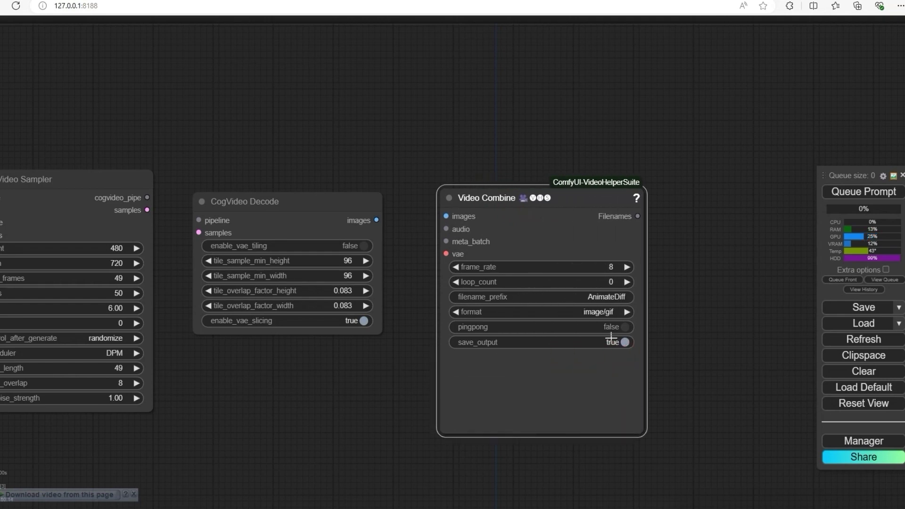
left_click(597, 312)
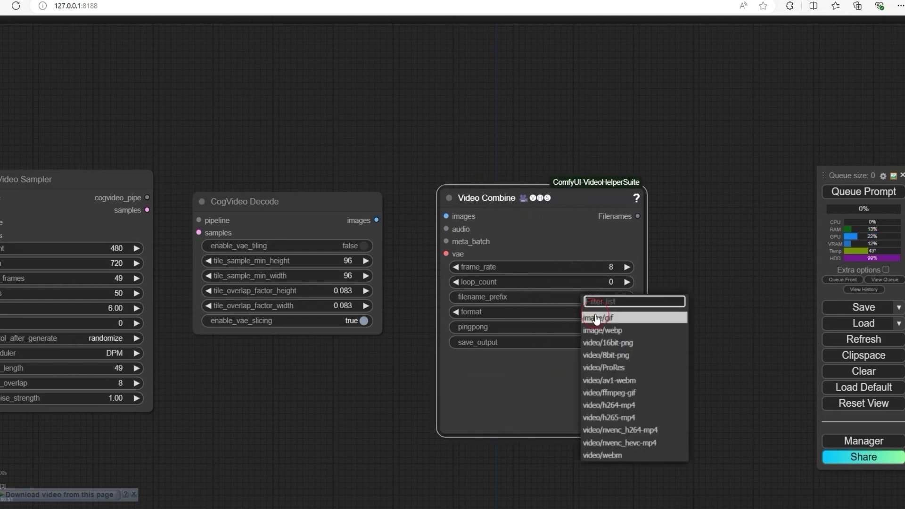
left_click(633, 408)
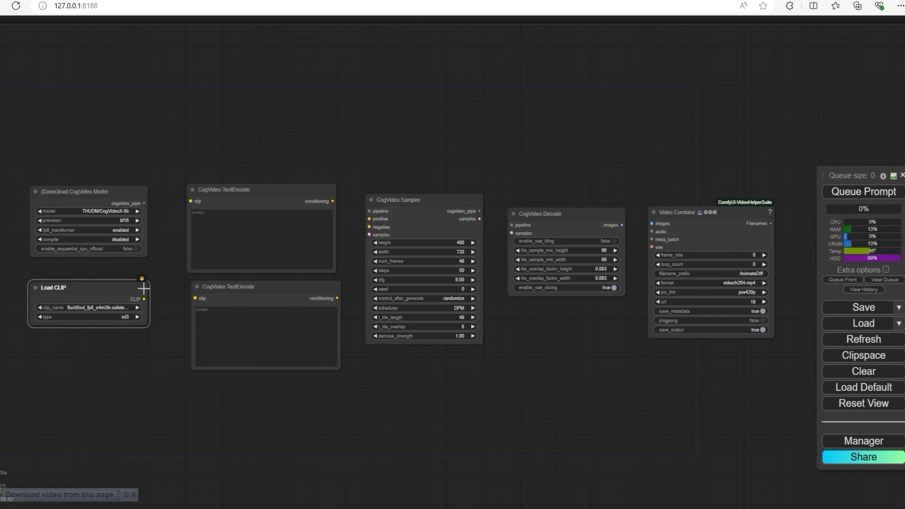
- Link Load CLIP to both TextEncode clip inputs and the second encoder's conditioning to the Sampler's negative
left_click_drag(144, 288, 191, 201)
left_click_drag(133, 313, 195, 301)
left_click_drag(332, 202, 369, 219)
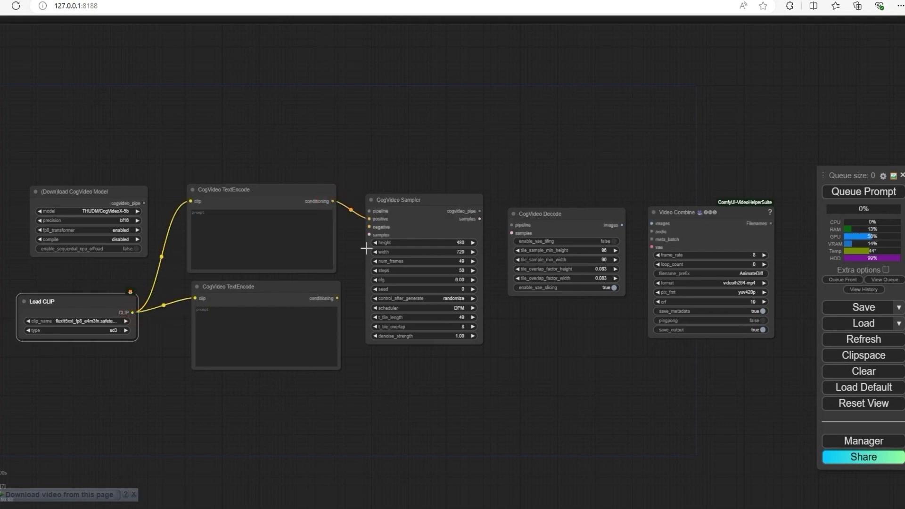
left_click_drag(337, 298, 369, 227)
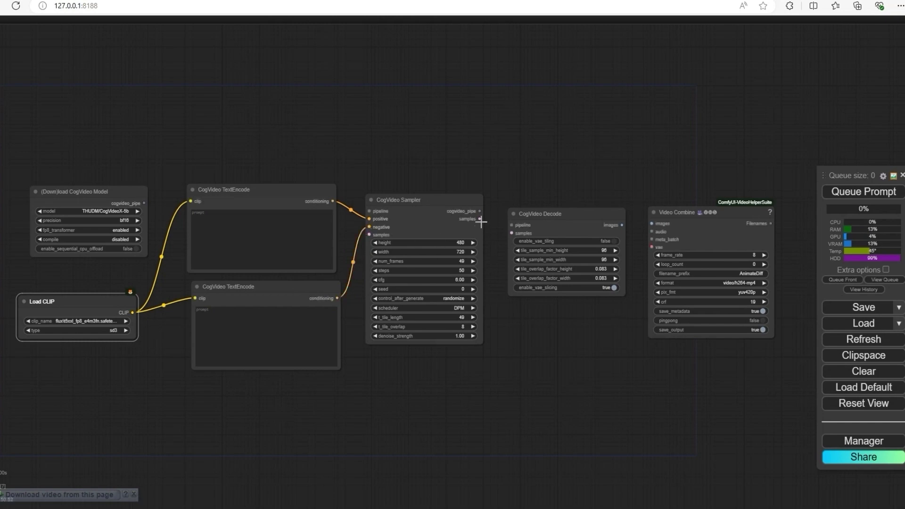
- Connect Sampler samples and pipe to Decode, Decode images to Video Combine, and the model pipe to the Sampler
left_click_drag(480, 220, 504, 235)
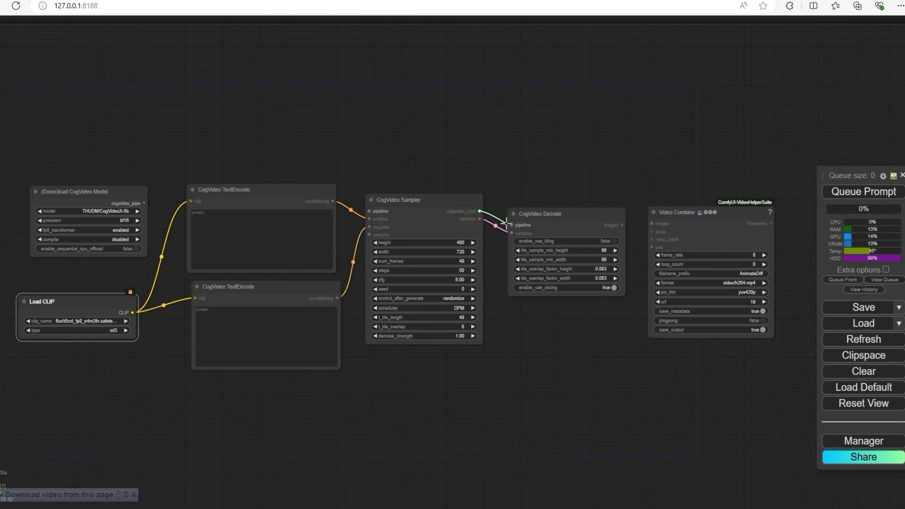
left_click_drag(479, 211, 512, 225)
left_click_drag(627, 225, 652, 224)
left_click_drag(671, 178, 617, 178)
left_click_drag(374, 176, 512, 169)
left_click_drag(167, 180, 409, 194)
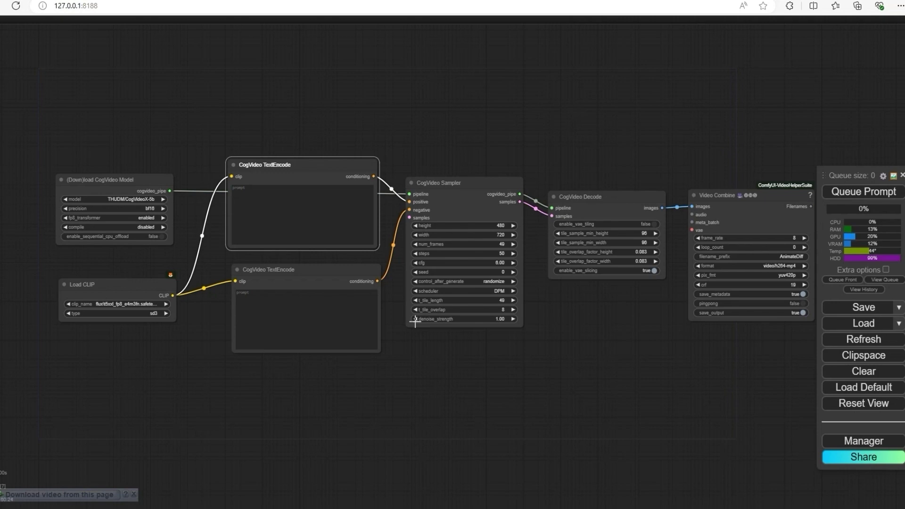
- Queue the workflow with the bird-on-swaying-branch prompt to start generating the video
scroll(513, 409, "down", 2)
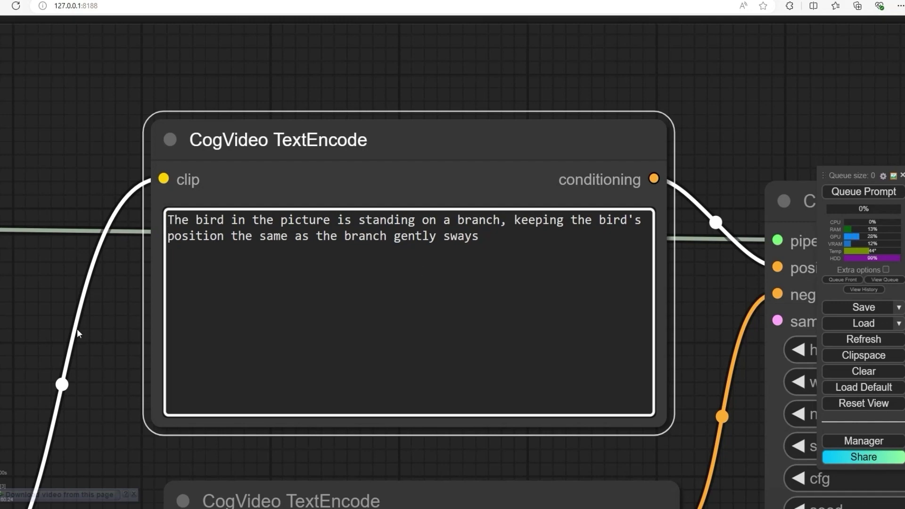
scroll(78, 330, "down", 1)
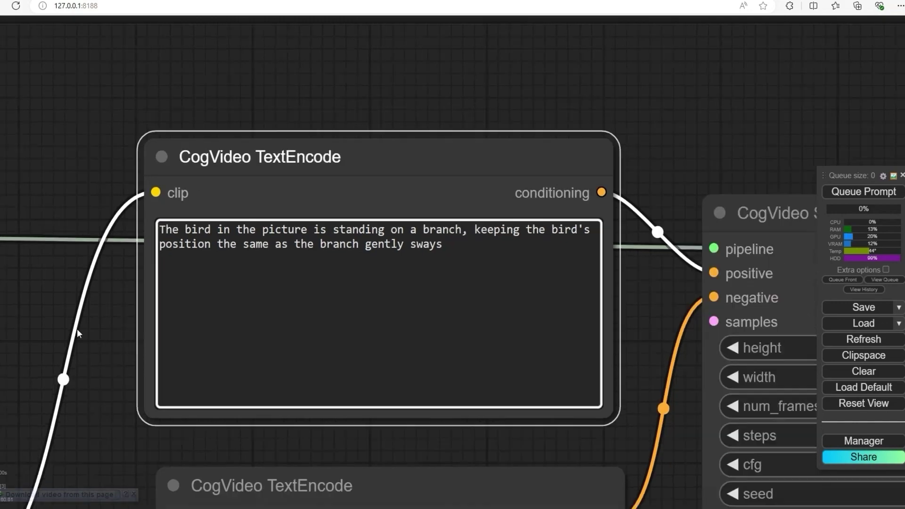
scroll(77, 329, "down", 4)
left_click_drag(78, 329, 196, 253)
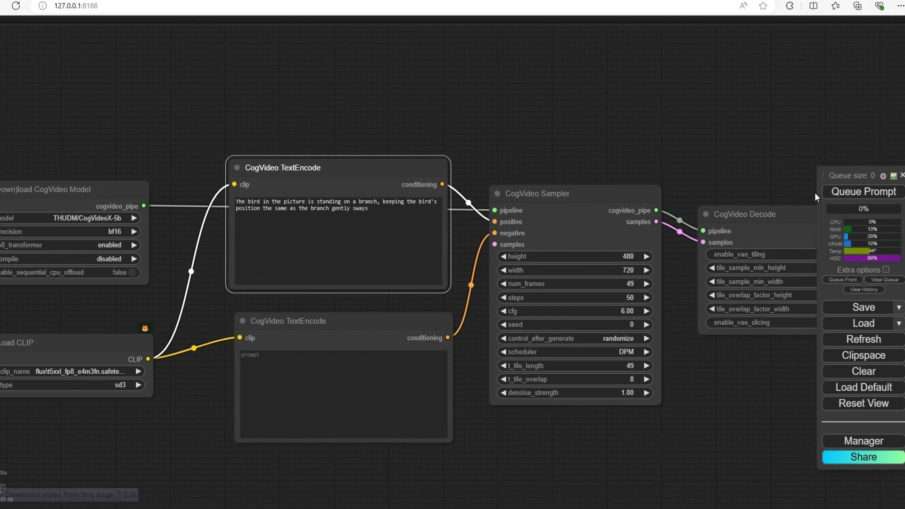
left_click(864, 191)
key(".")
scroll(398, 308, "up", 3)
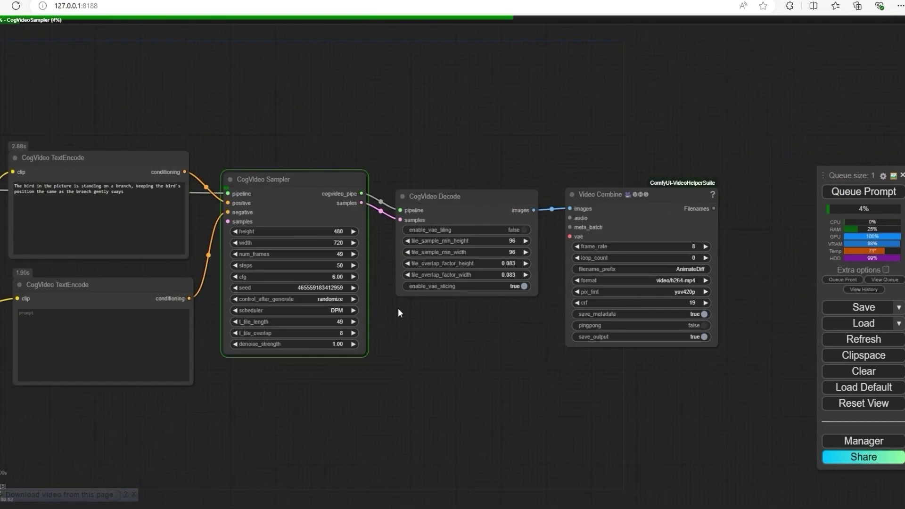
scroll(442, 376, "up", 2)
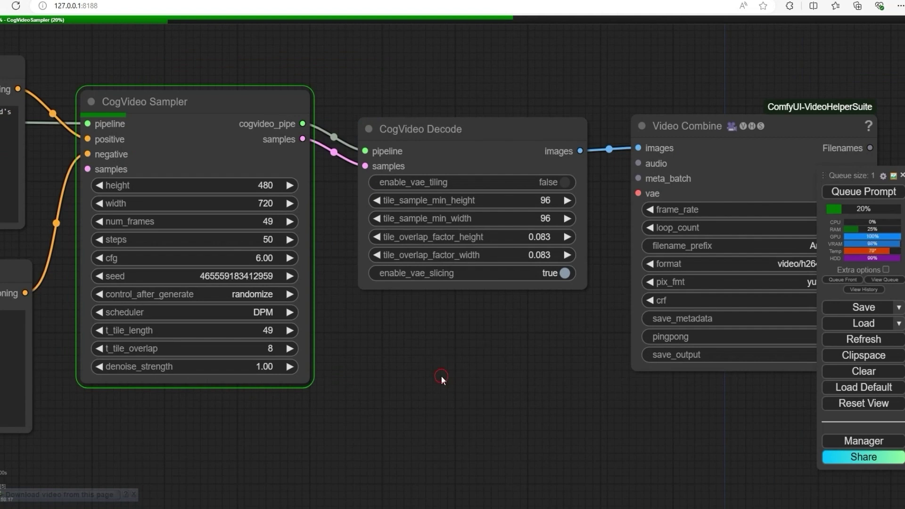
- Add a LayerUtility: Purge VRAM node by searching 'purge'
double_click(442, 375)
type("purge")
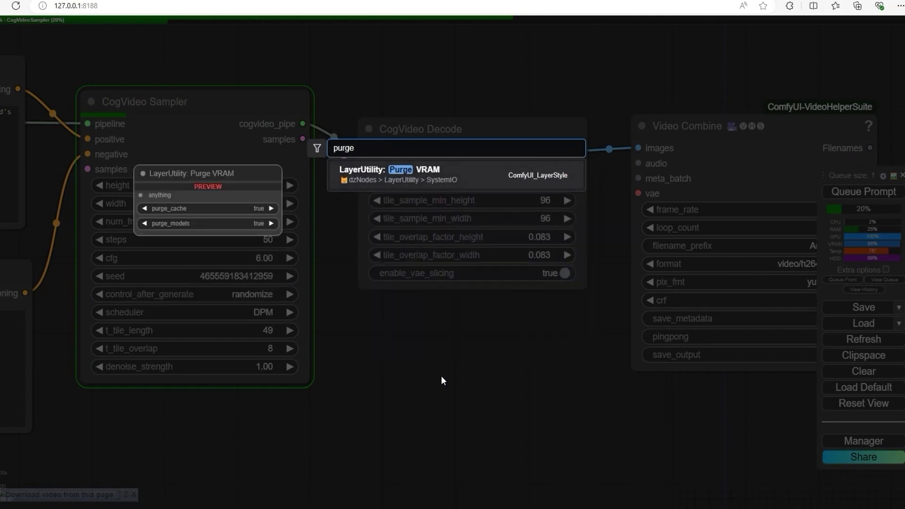
key("Return")
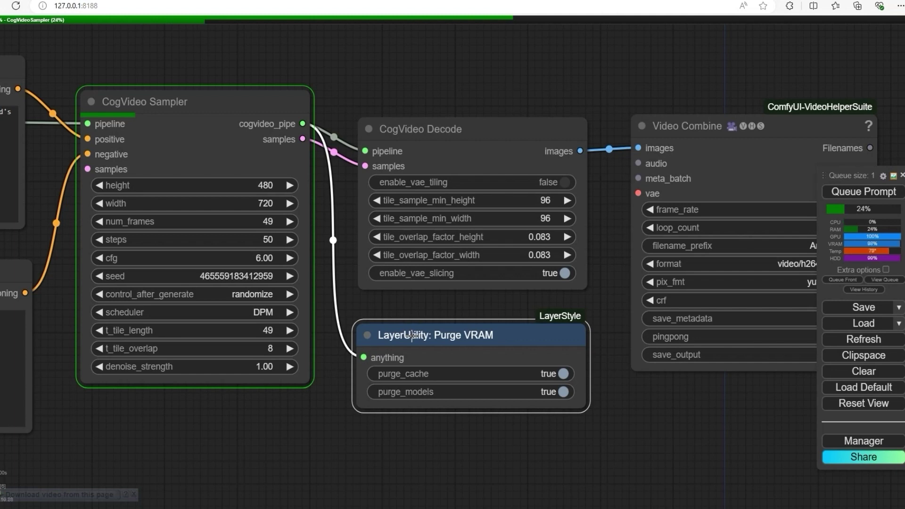
scroll(680, 361, "down", 6)
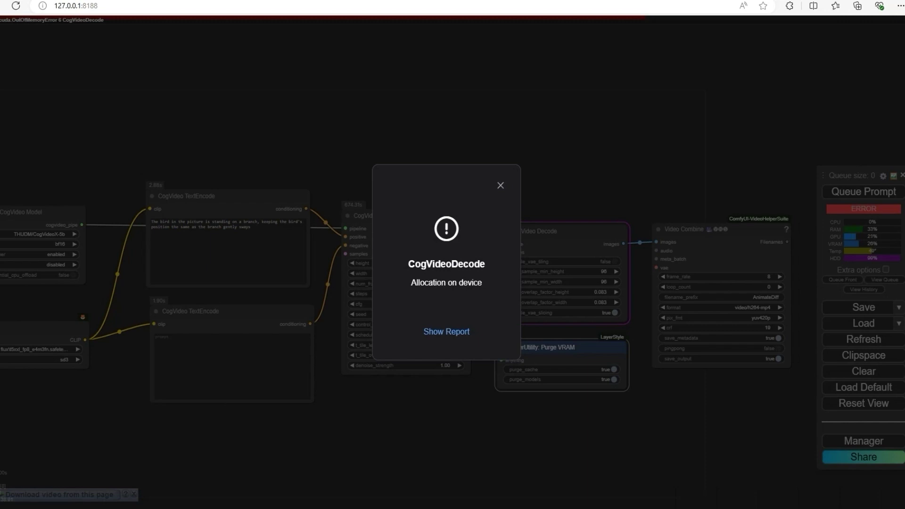
- Dismiss the out-of-memory error and queue the workflow again to generate the bird video
left_click(501, 185)
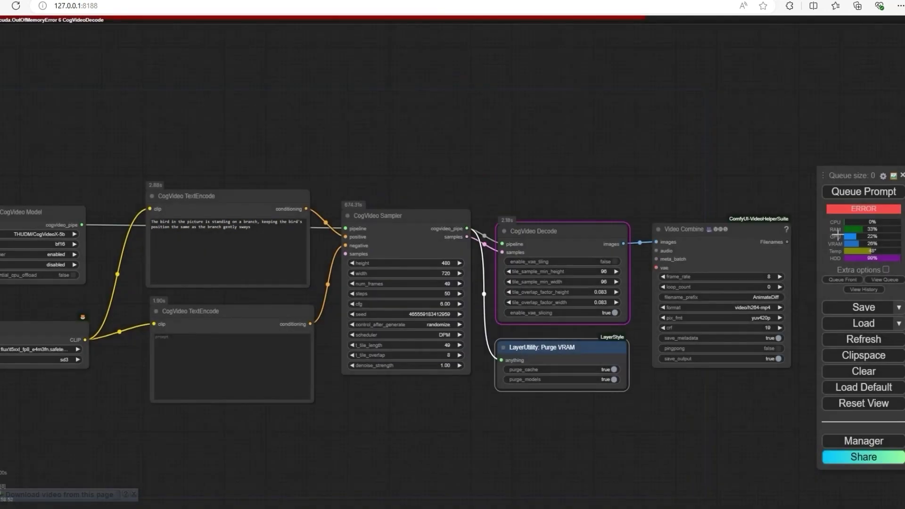
left_click(848, 196)
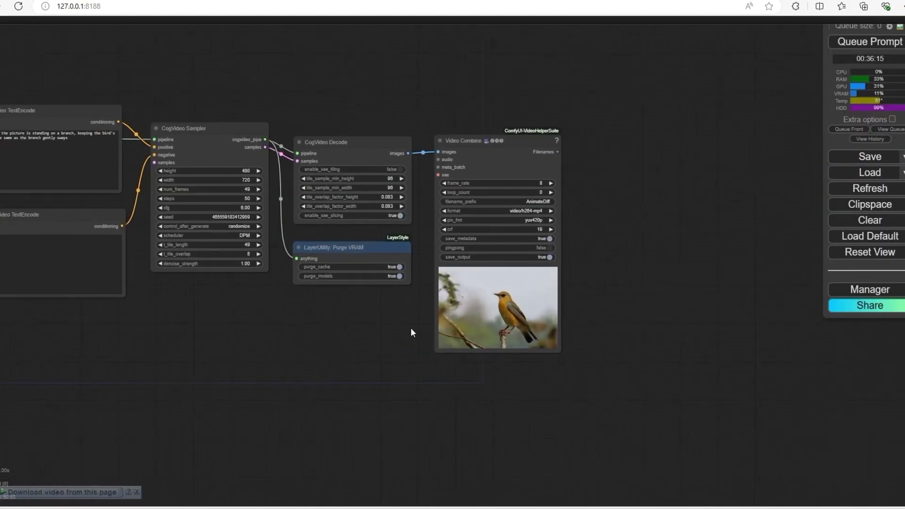
- Save the Video Combine preview as AnimateDiff_00041.mp4 to Downloads
scroll(412, 330, "up", 10)
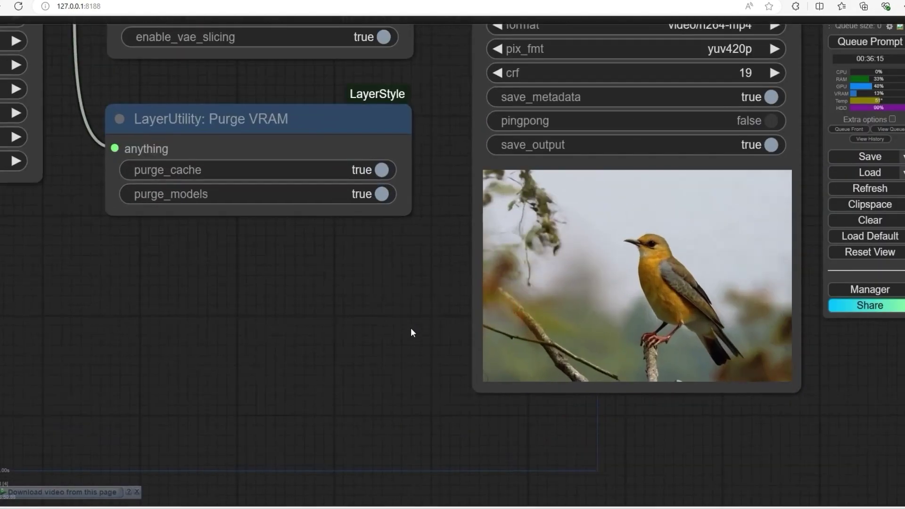
left_click_drag(411, 333, 132, 320)
scroll(202, 333, "up", 4)
scroll(138, 316, "up", 1)
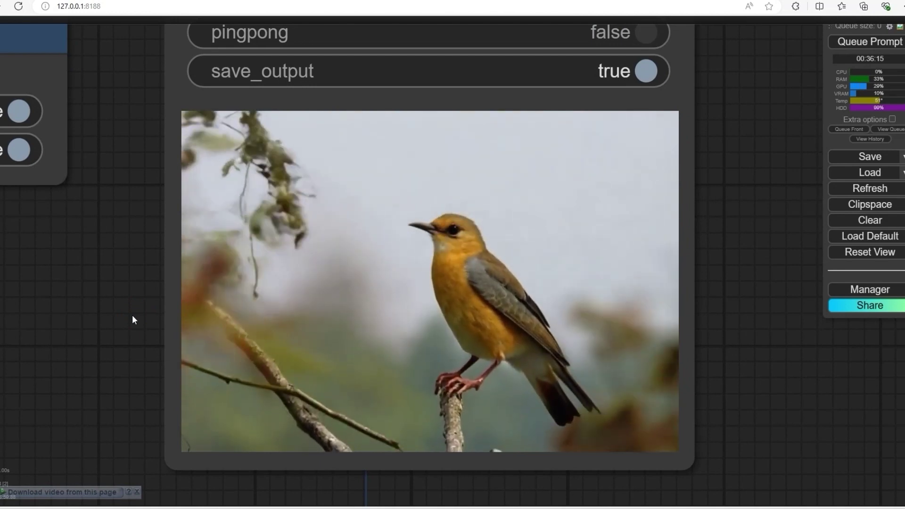
right_click(354, 255)
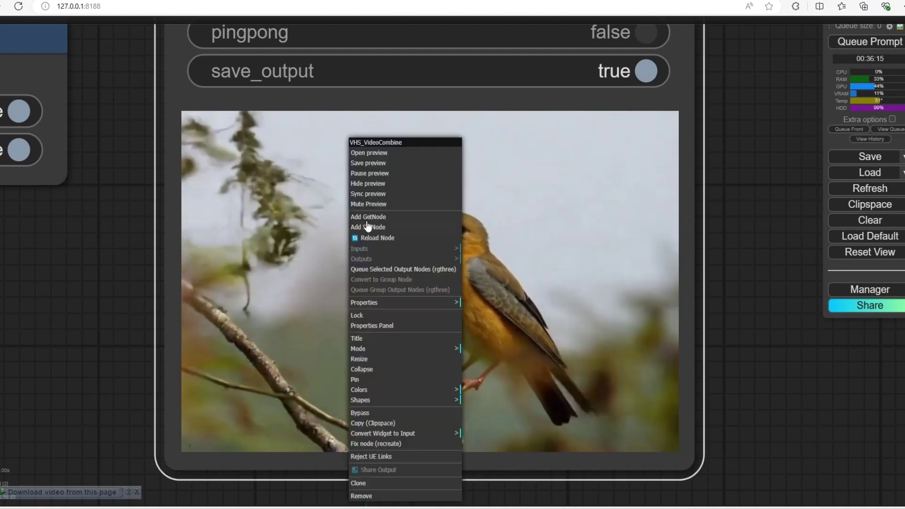
left_click(368, 162)
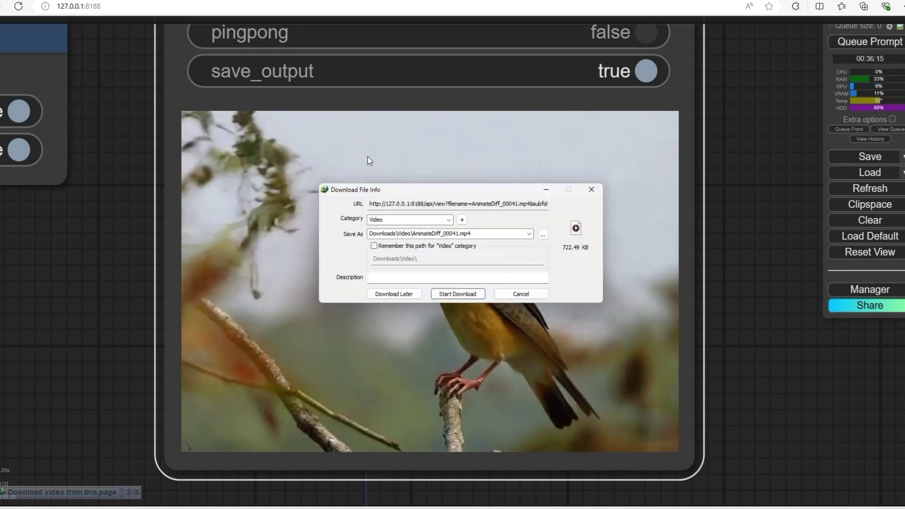
left_click(465, 297)
- Play the downloaded AnimateDiff_00041.mp4 in Media Player at full size
left_click(399, 294)
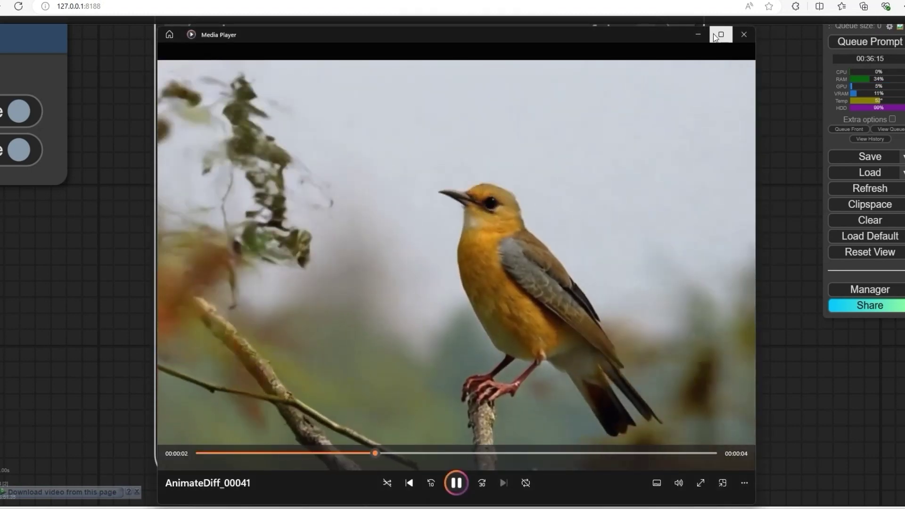
left_click(715, 38)
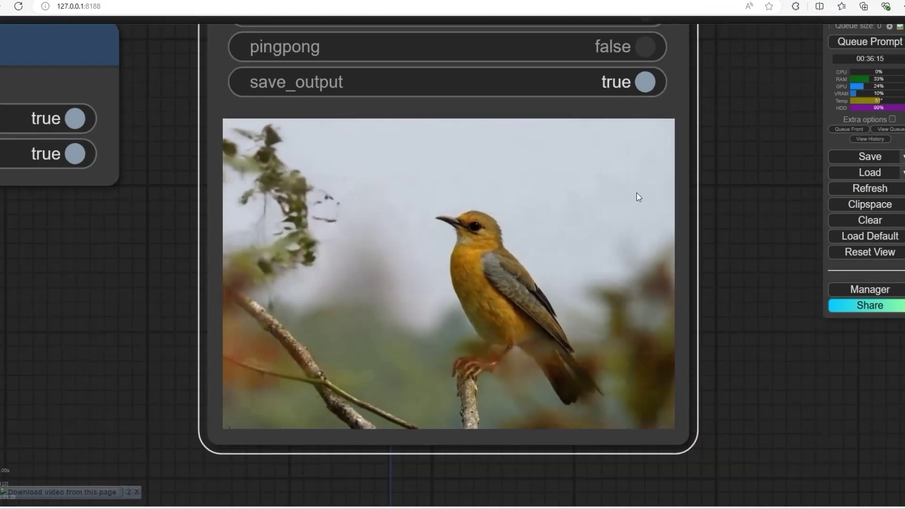
scroll(638, 197, "down", 12)
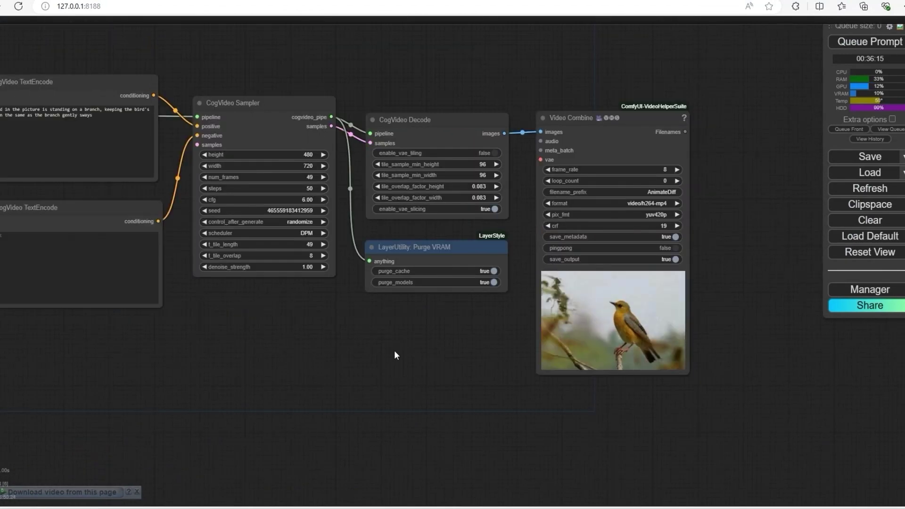